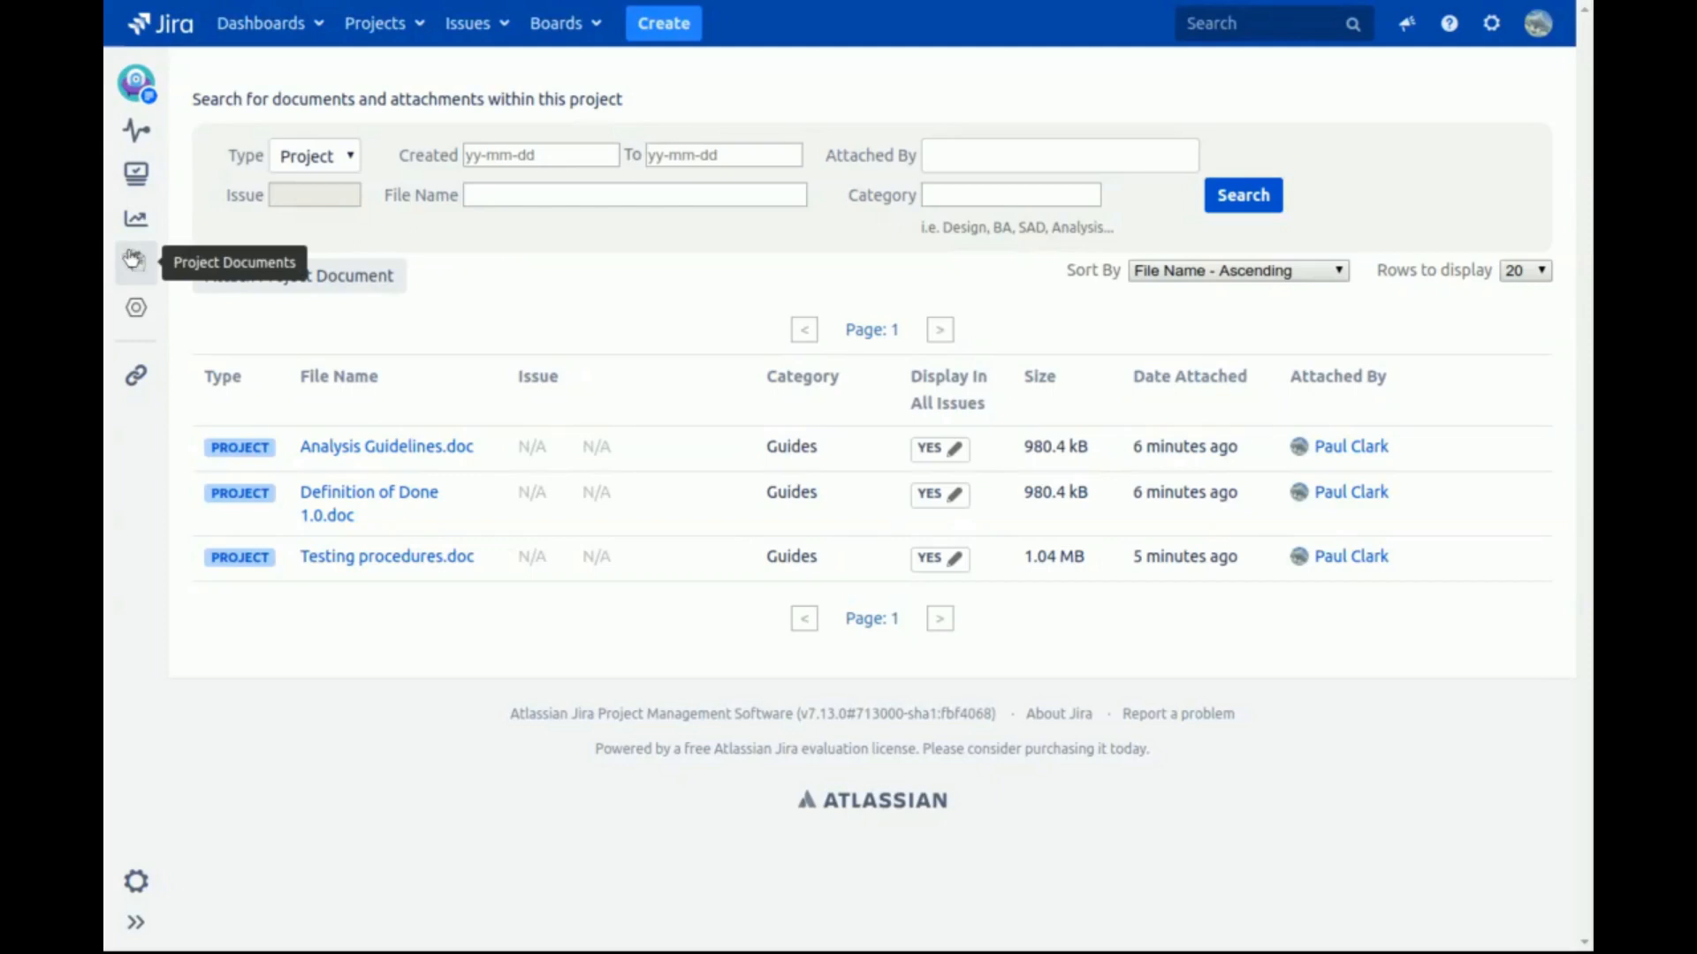
{"action": "mouse_move", "coordinate": [154, 306]}
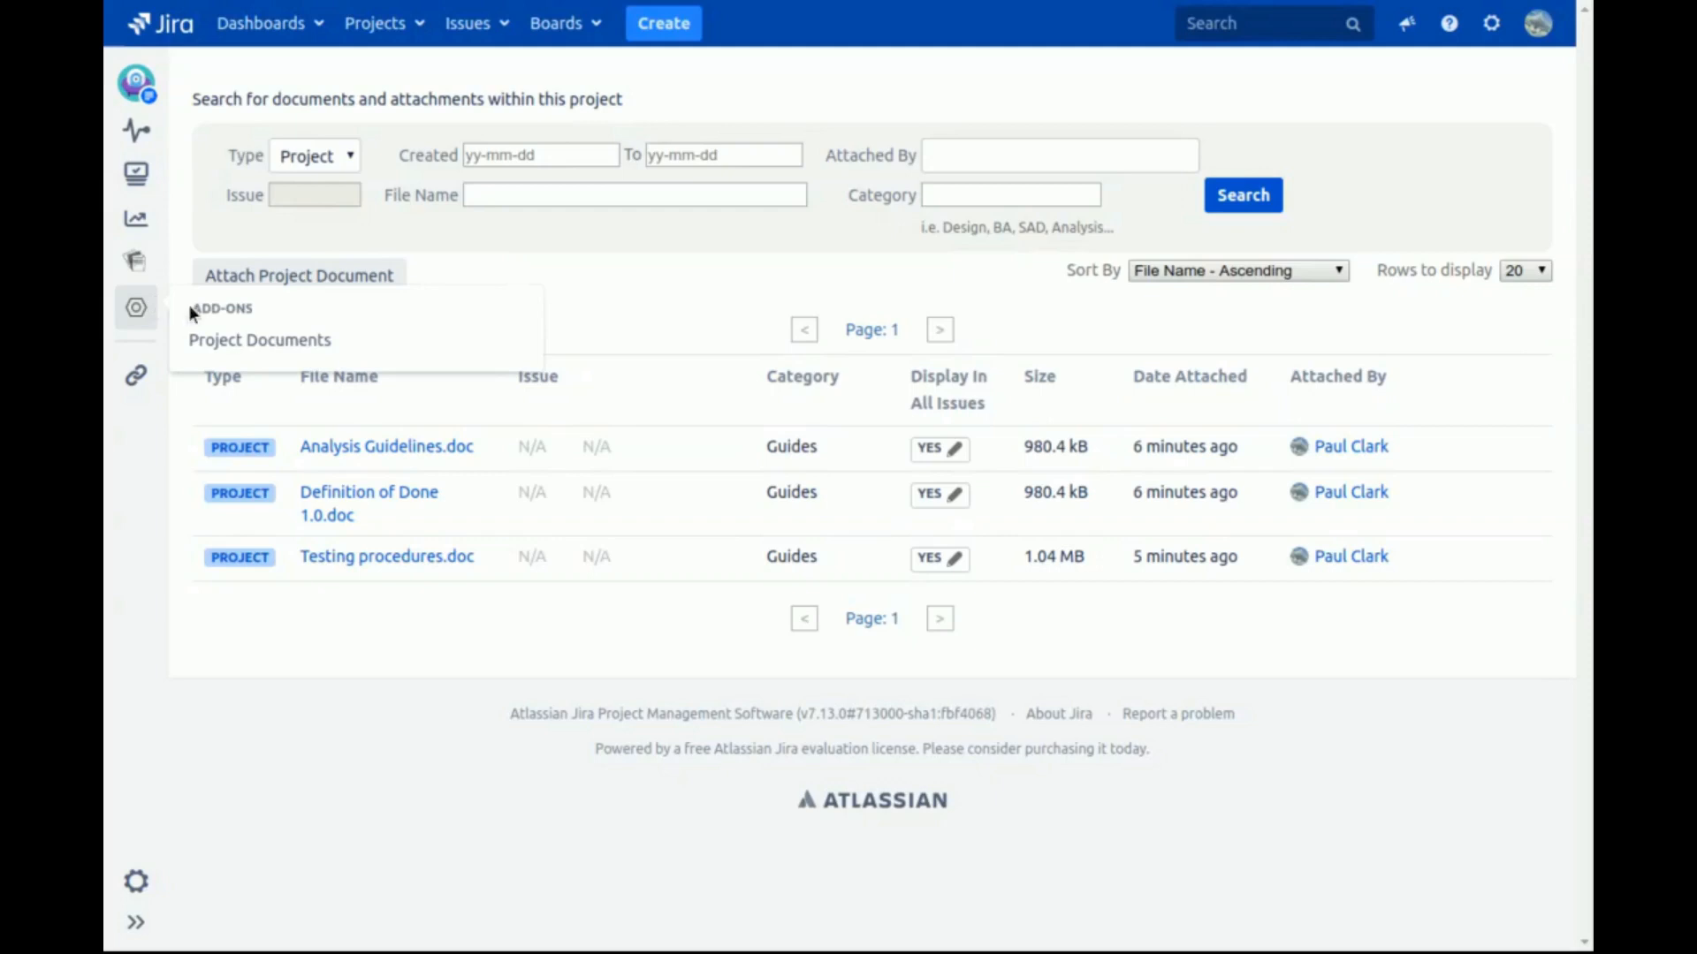
{"action": "left_click", "coordinate": [568, 262]}
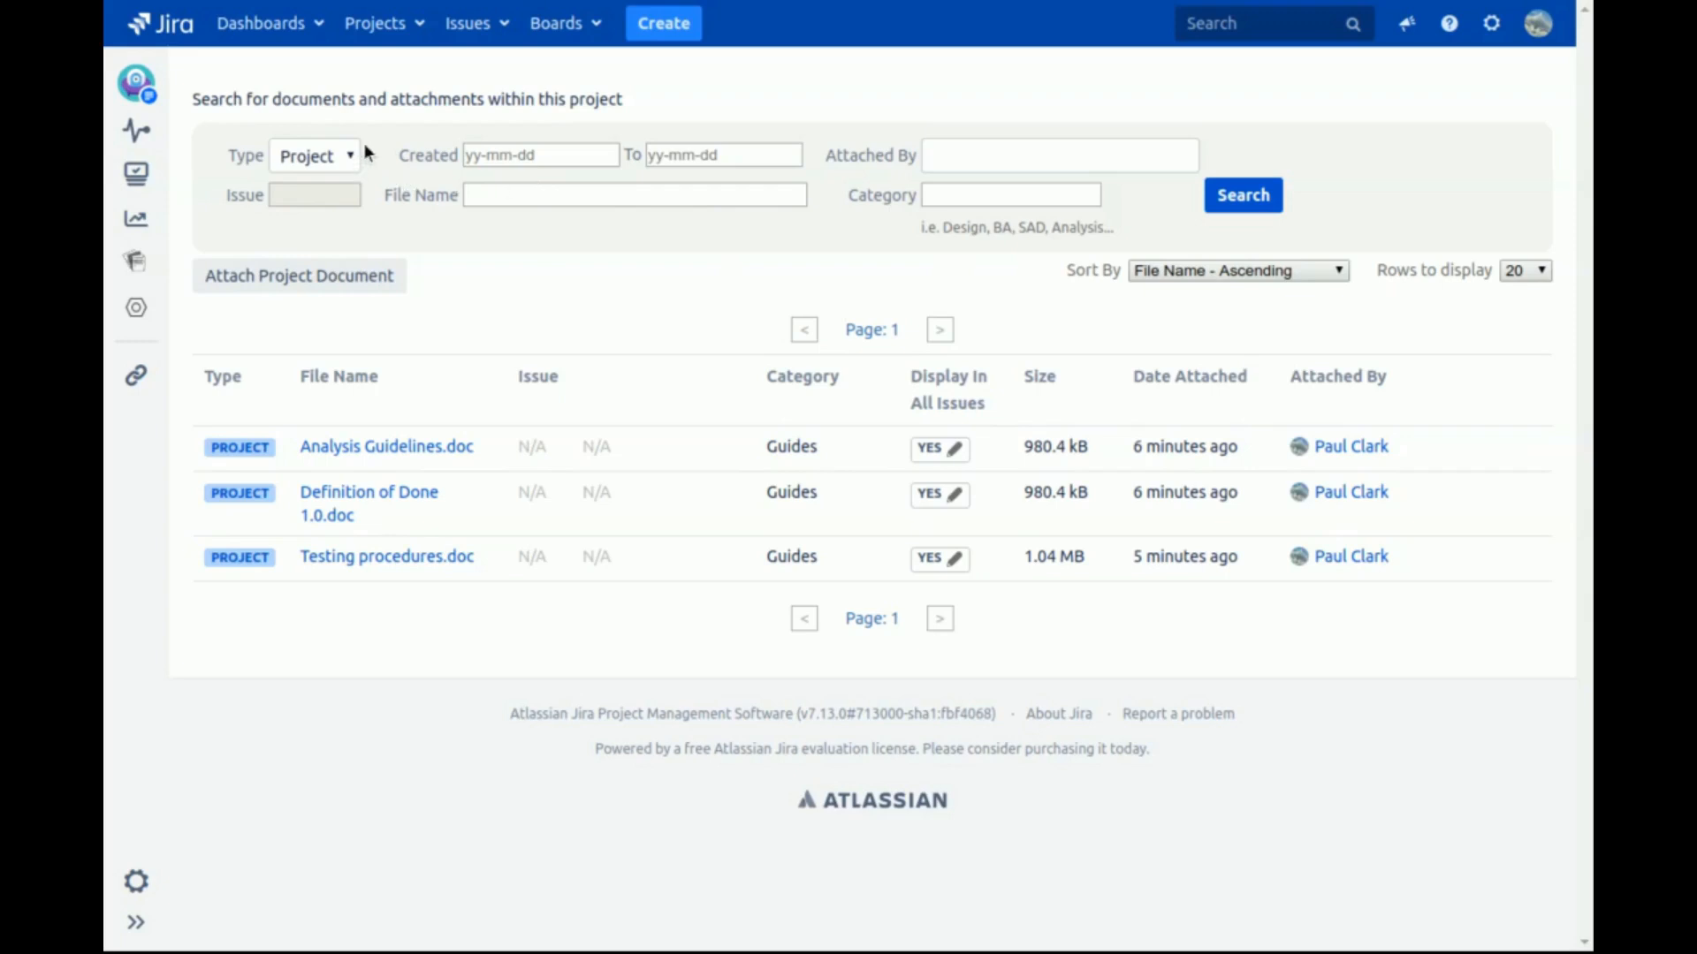
{"action": "left_click", "coordinate": [340, 158]}
{"action": "left_click", "coordinate": [1232, 280]}
Step: View the editable details of Analysis Guidelines.doc and close them without saving
{"action": "mouse_move", "coordinate": [1509, 432]}
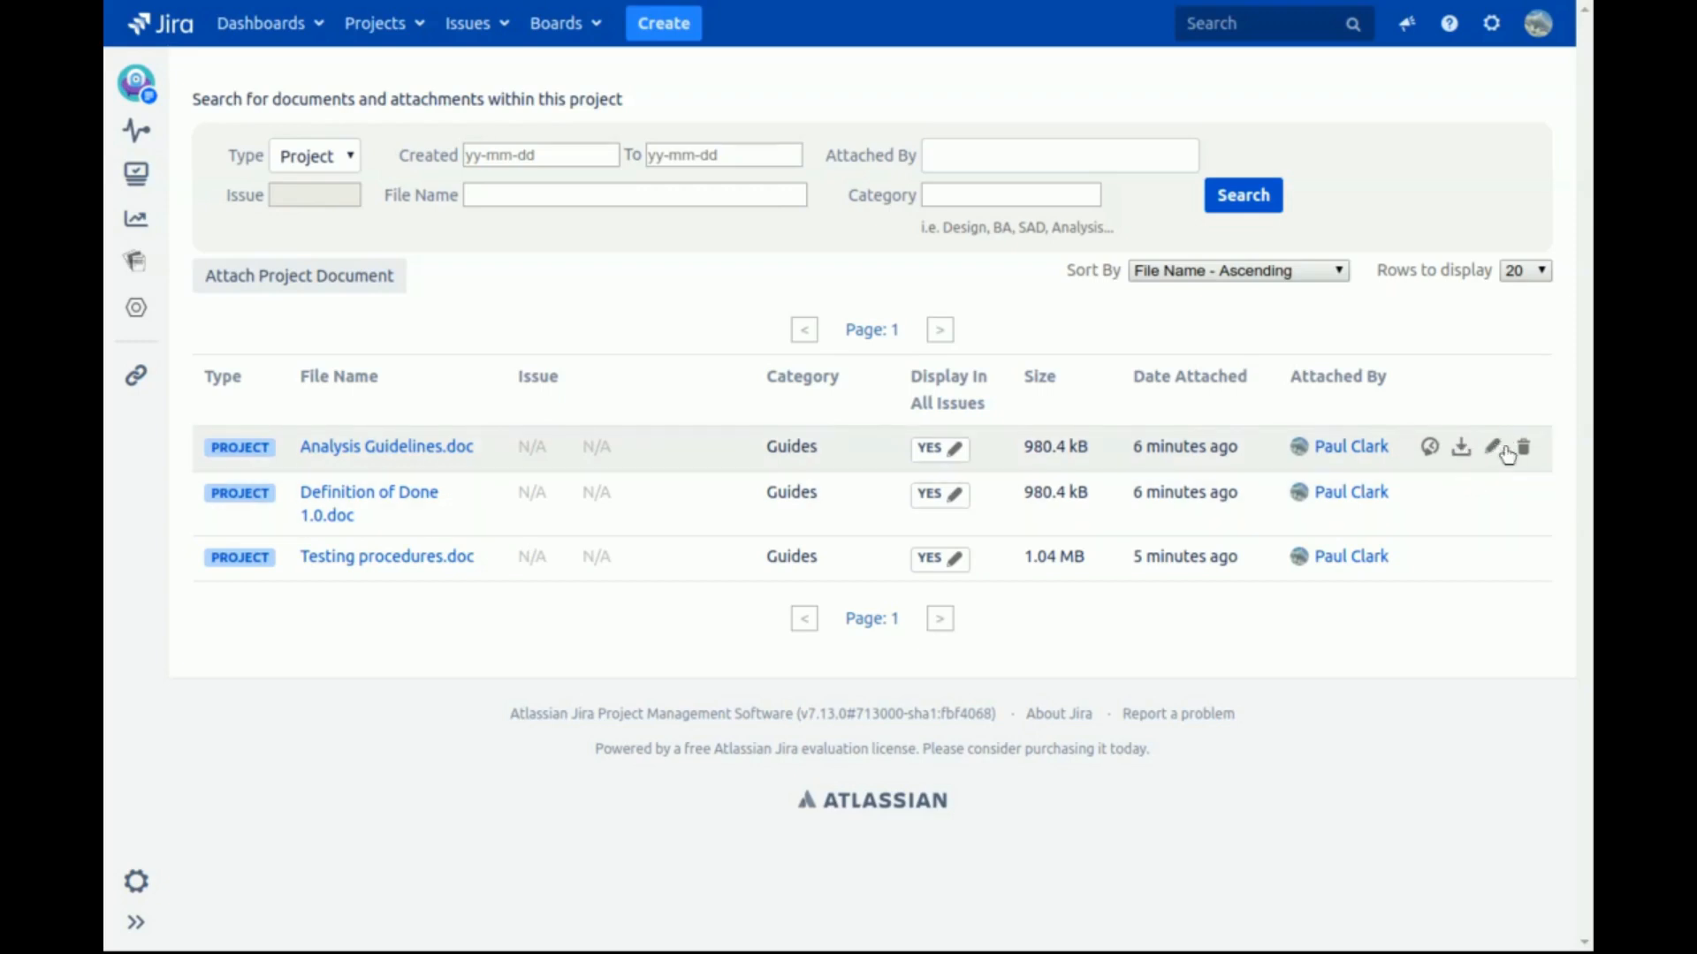
{"action": "left_click", "coordinate": [1496, 451]}
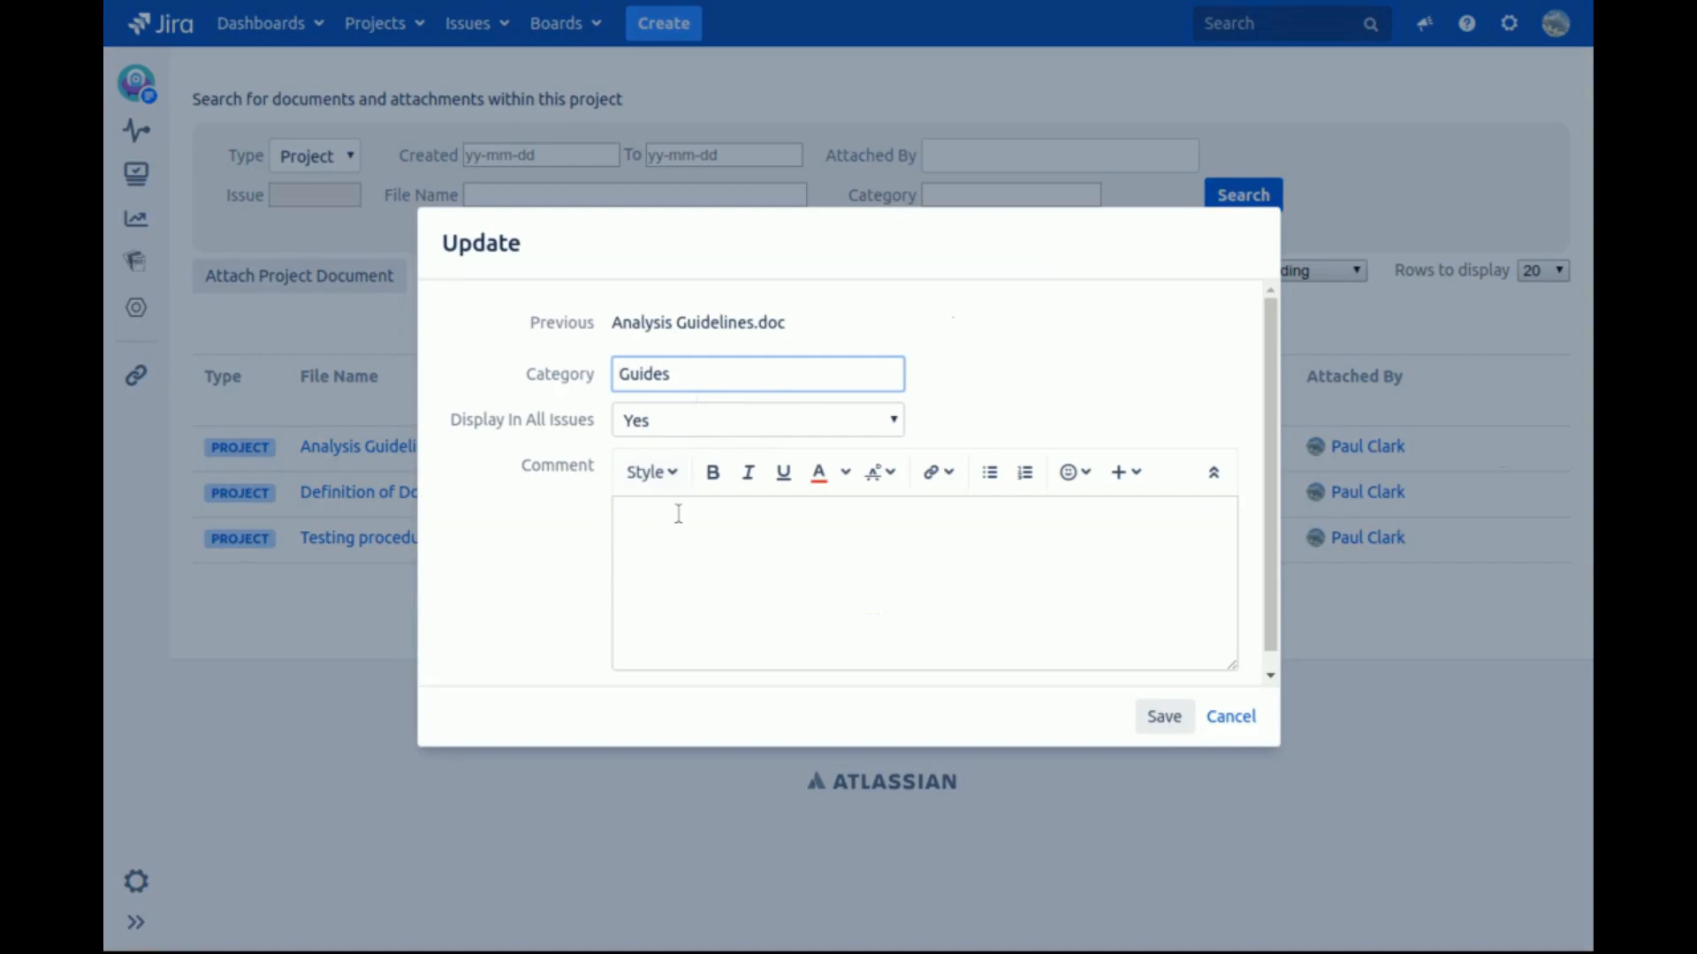
{"action": "left_click", "coordinate": [1251, 720]}
Step: Replace Analysis Guidelines.doc with Analysis Guidelines 1.1.doc and add the comment "Updated headings"
{"action": "mouse_move", "coordinate": [1526, 455]}
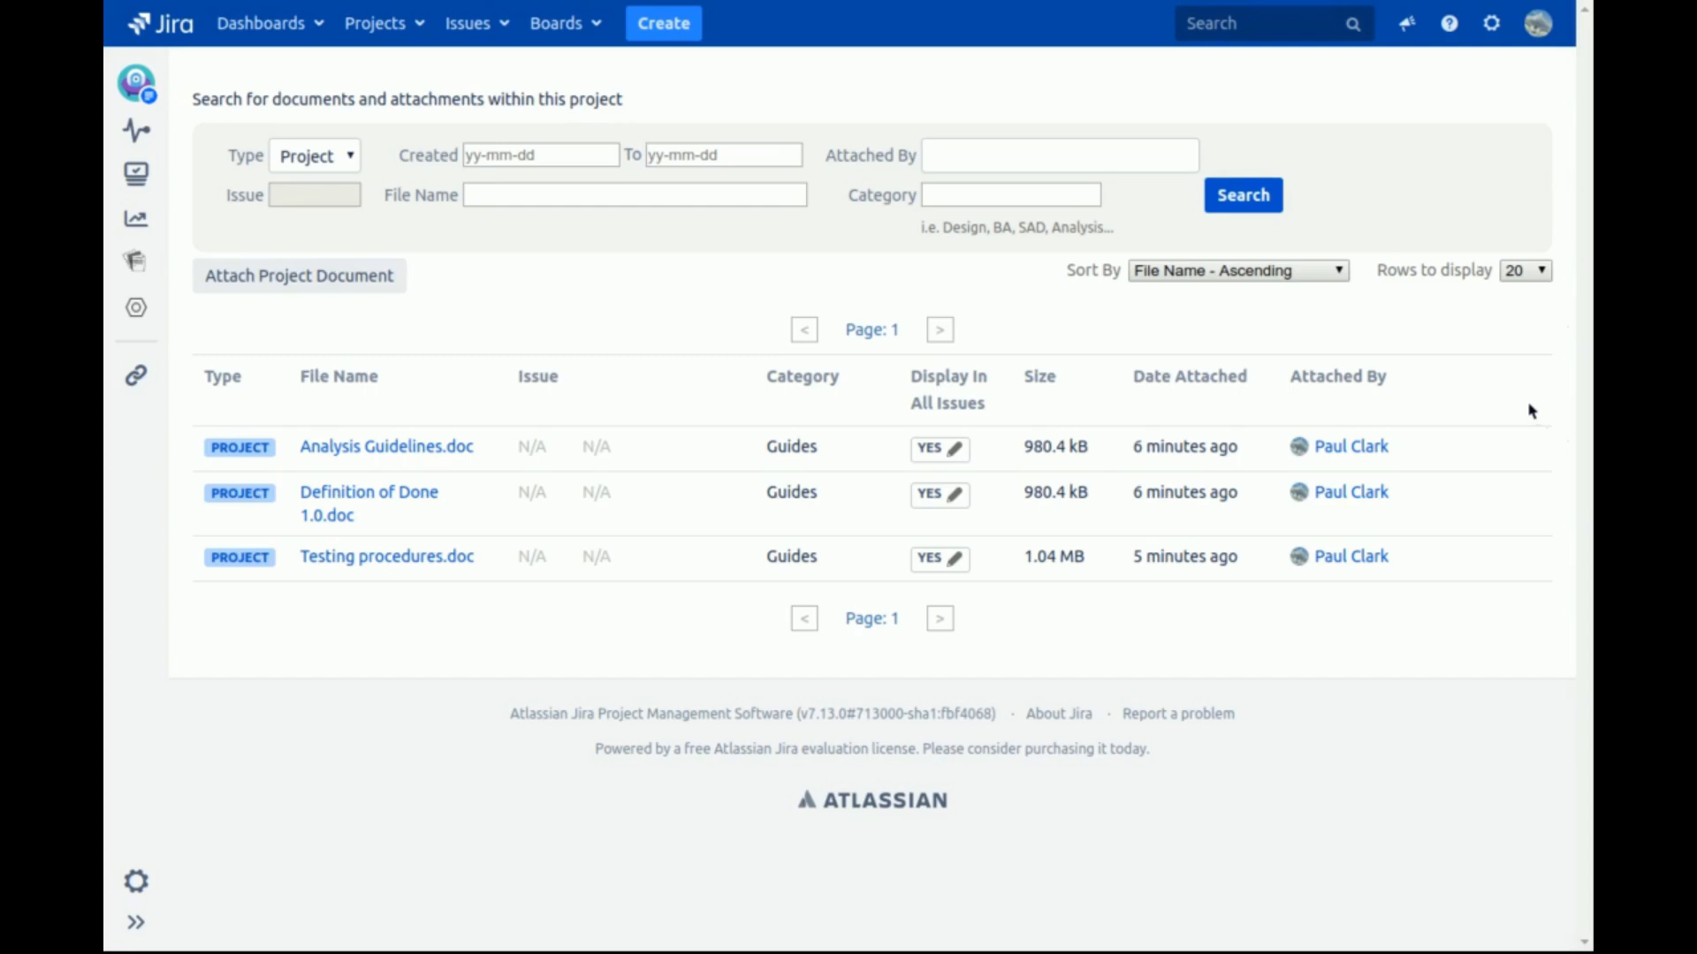
{"action": "mouse_move", "coordinate": [1437, 450]}
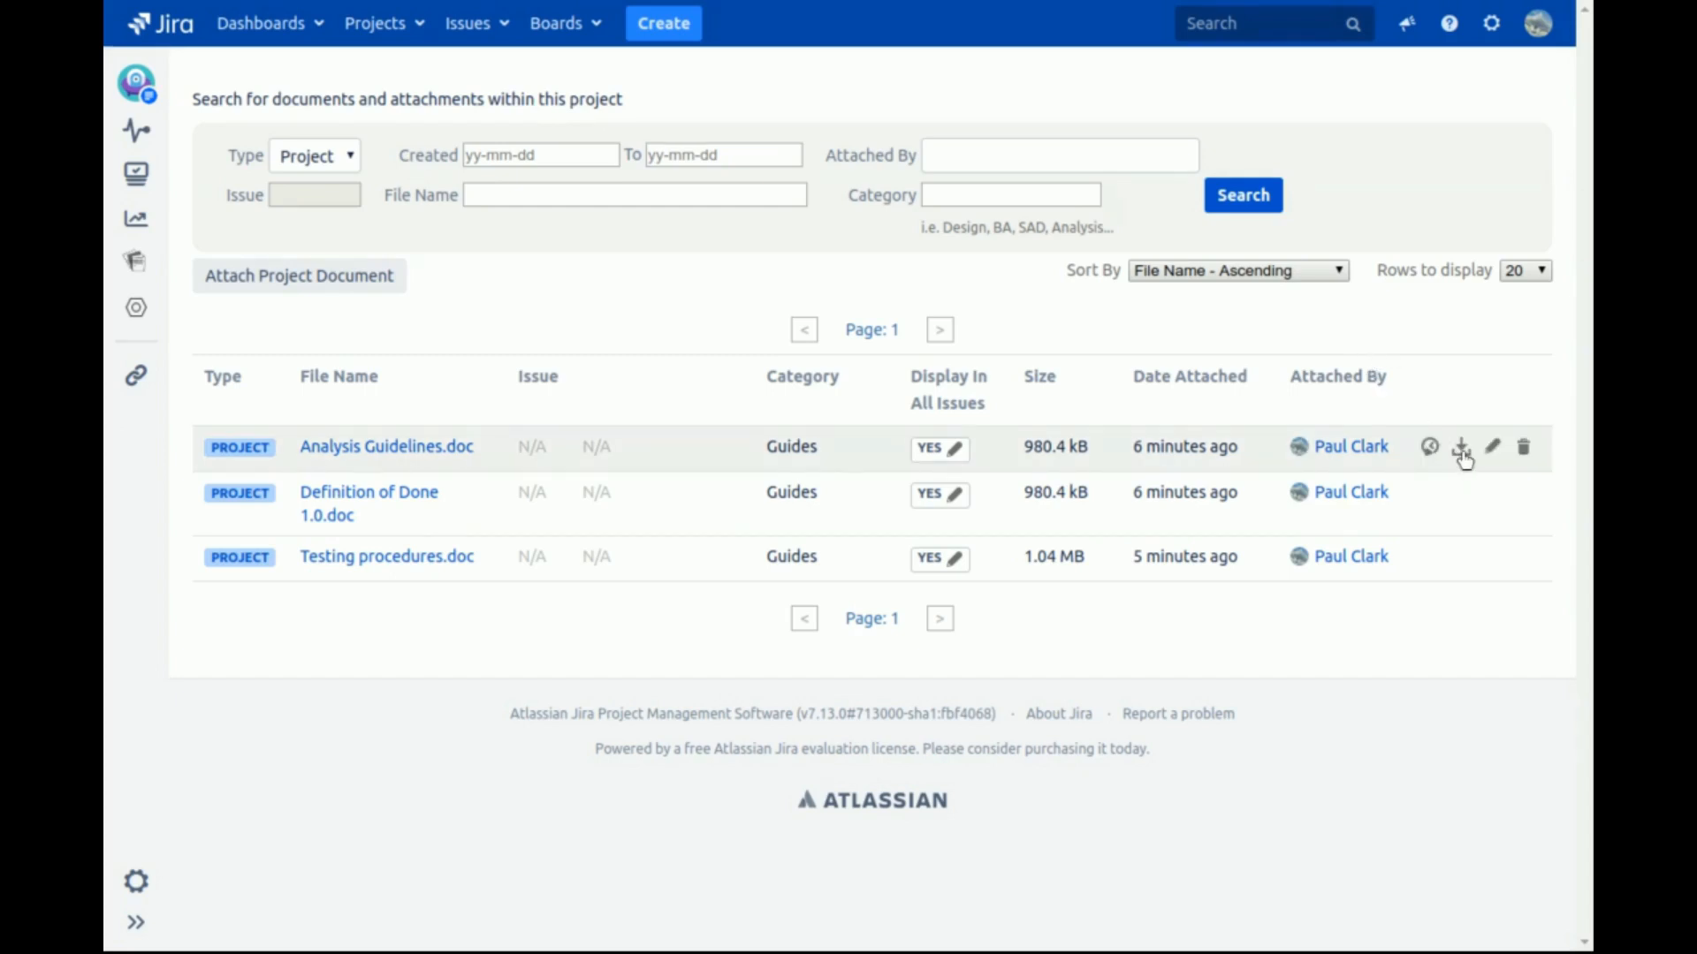
{"action": "left_click", "coordinate": [1463, 452]}
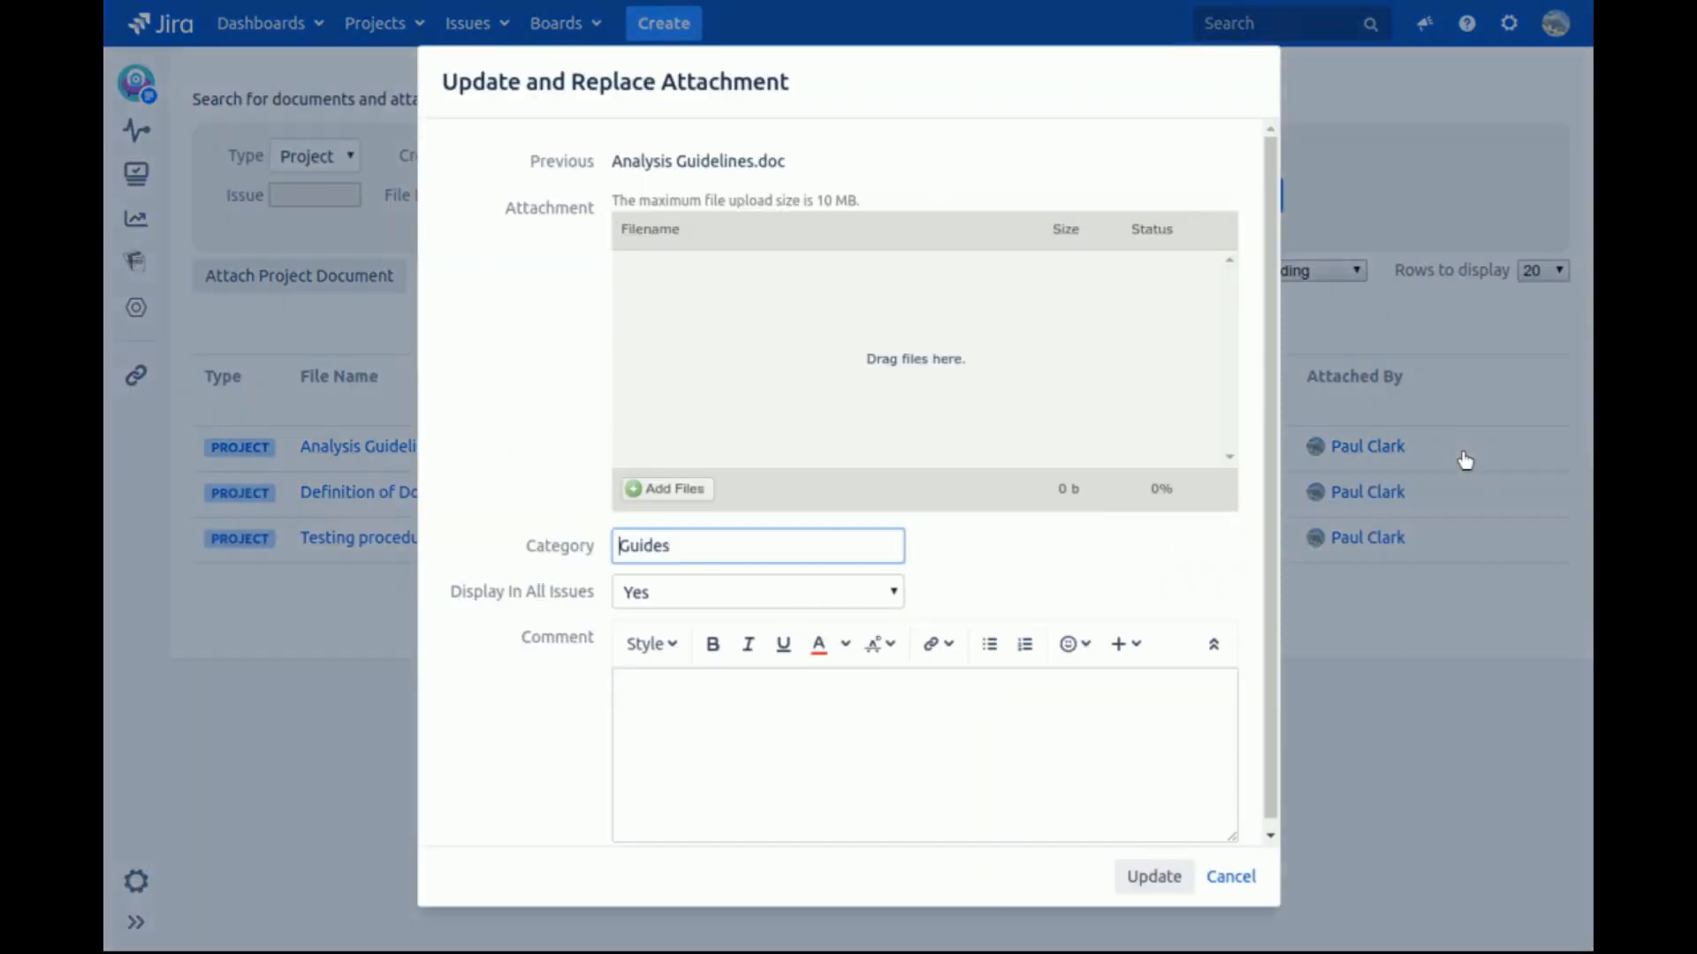
{"action": "left_click", "coordinate": [695, 489]}
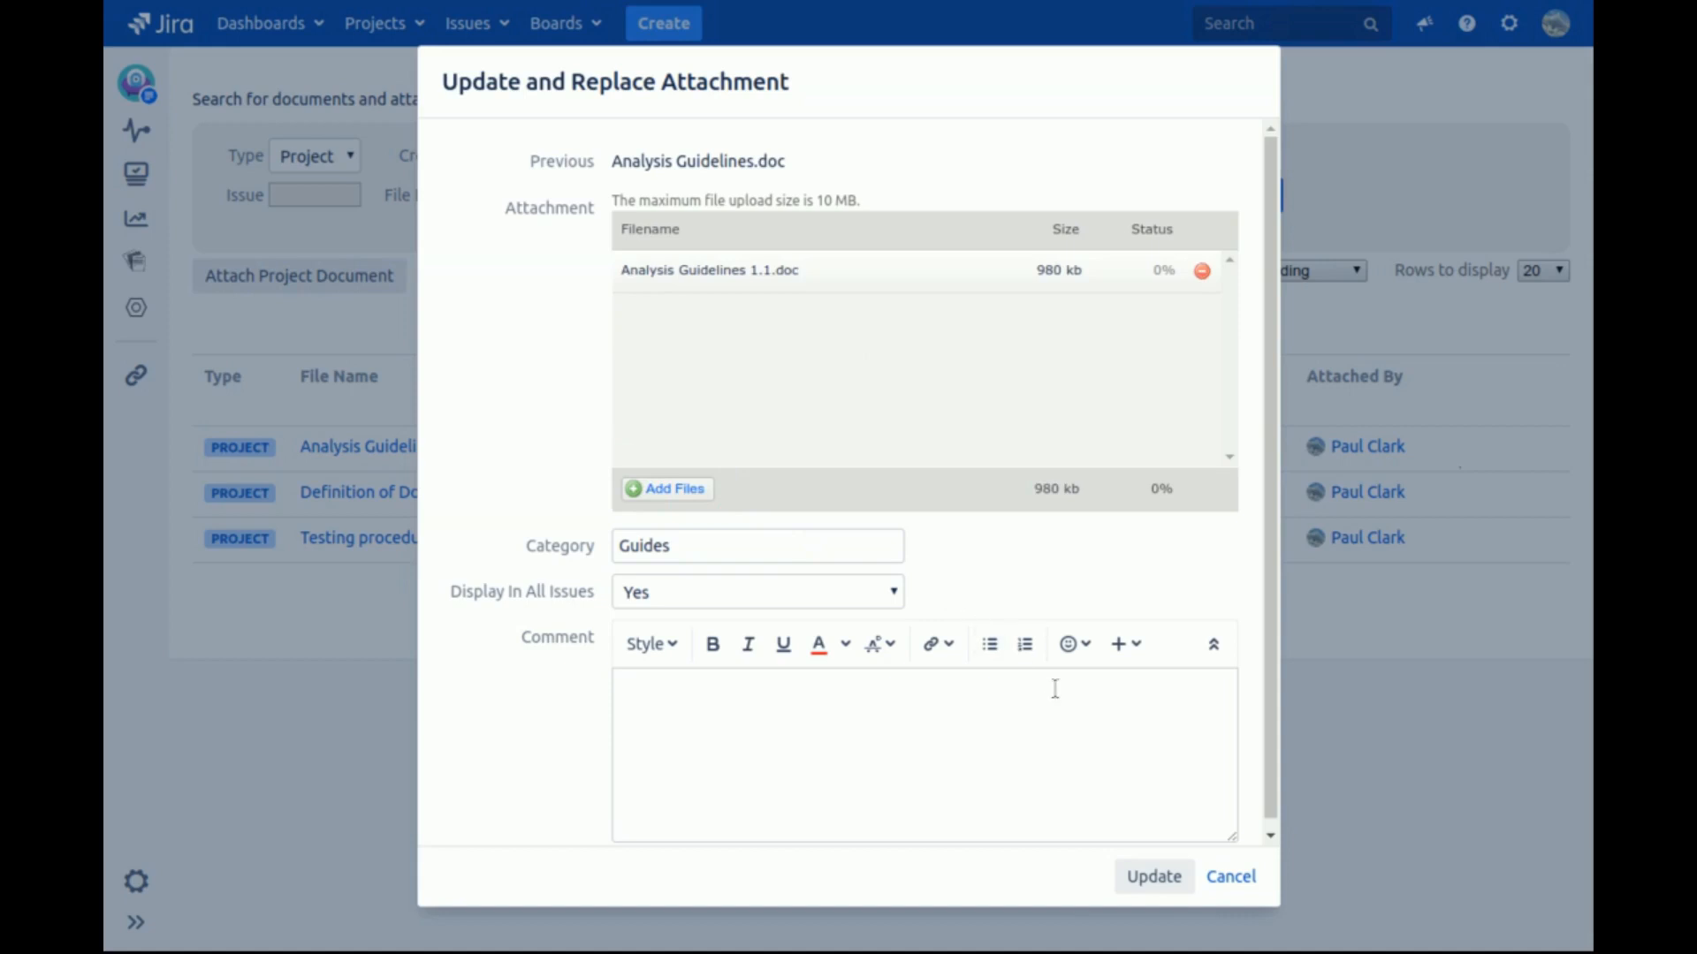
{"action": "left_click", "coordinate": [1100, 728]}
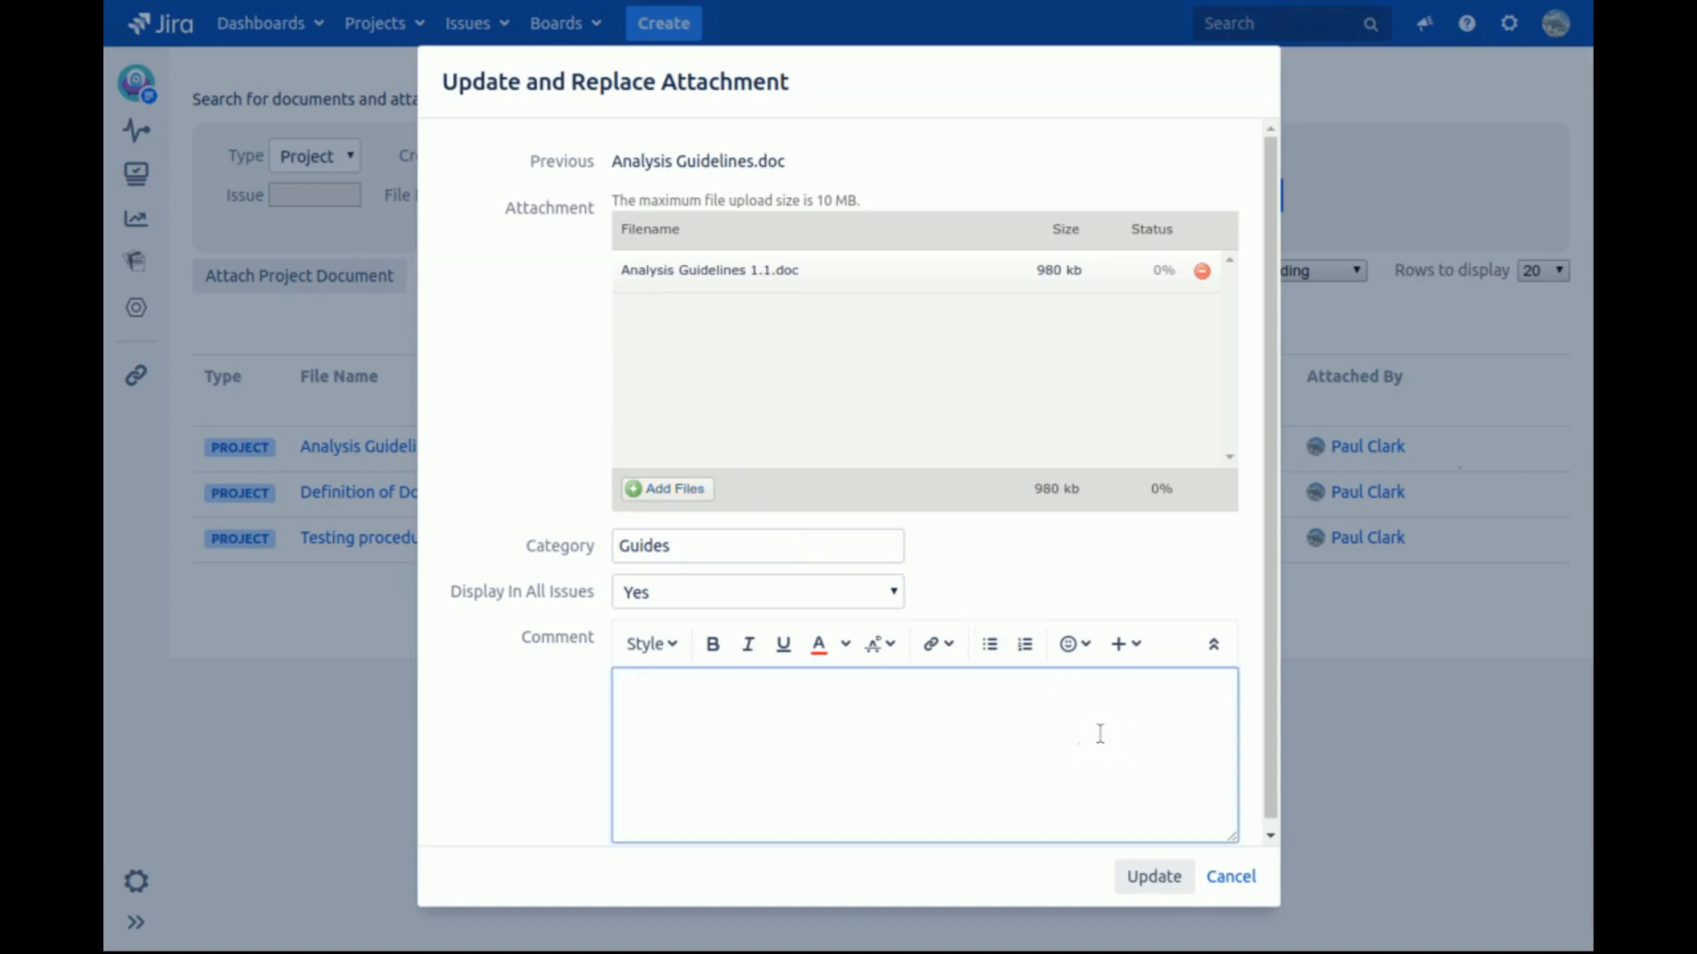
{"action": "type", "text": "Updated headings"}
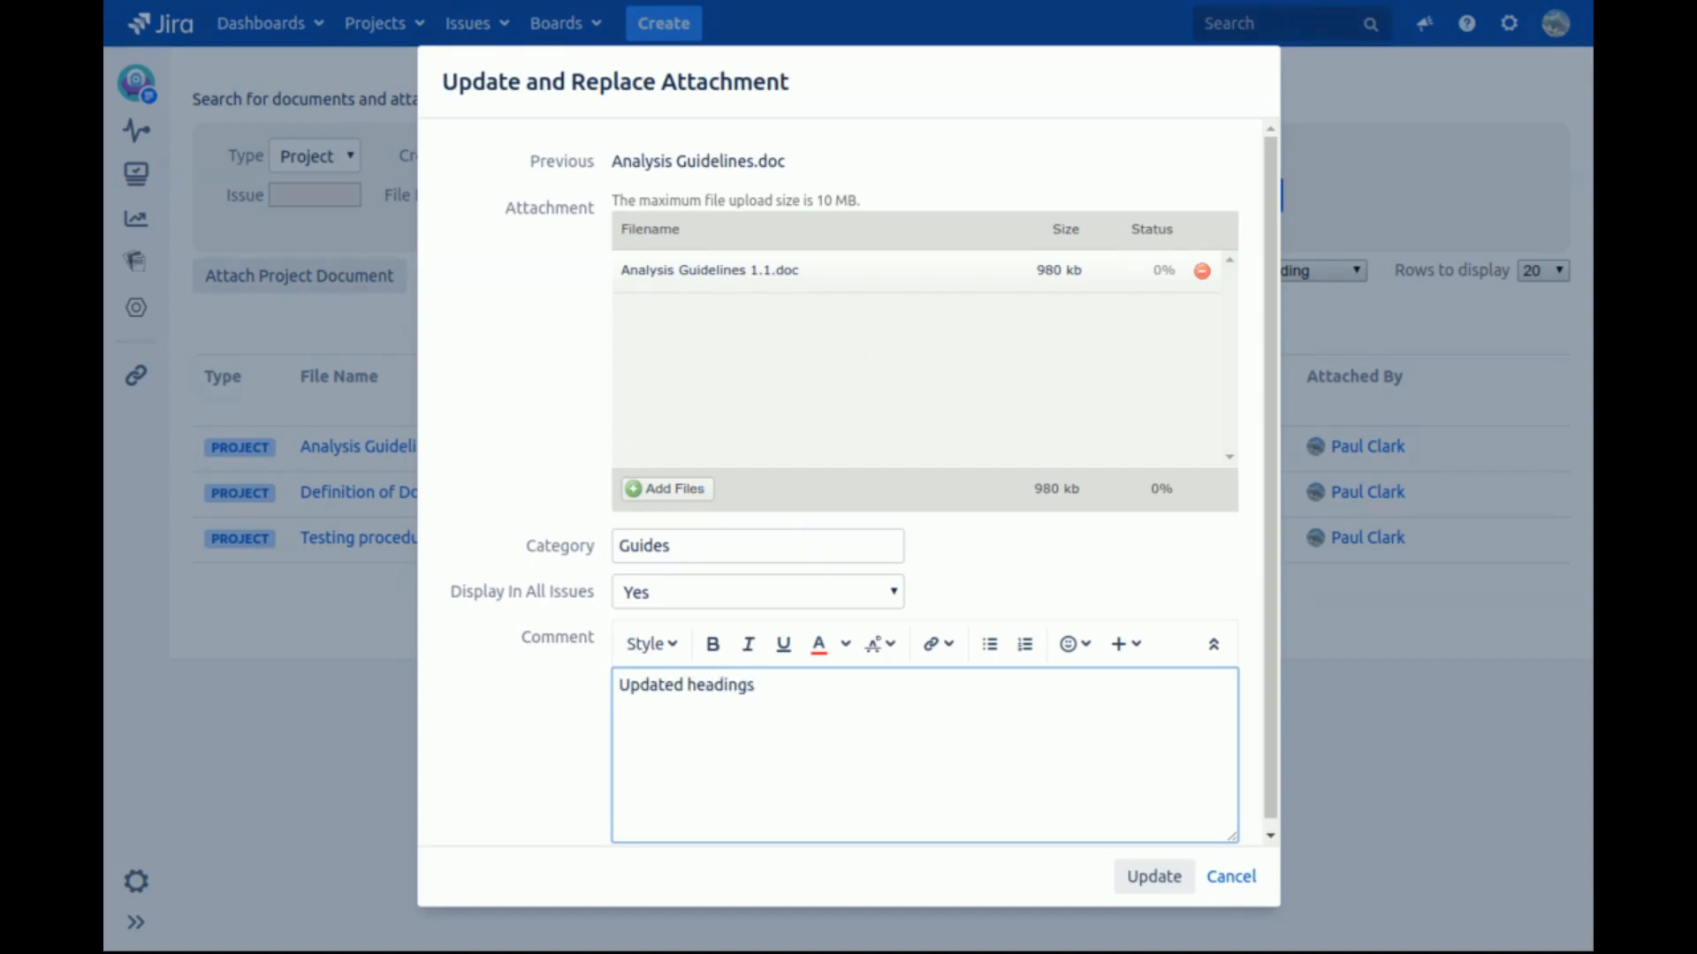
{"action": "left_click", "coordinate": [1135, 882]}
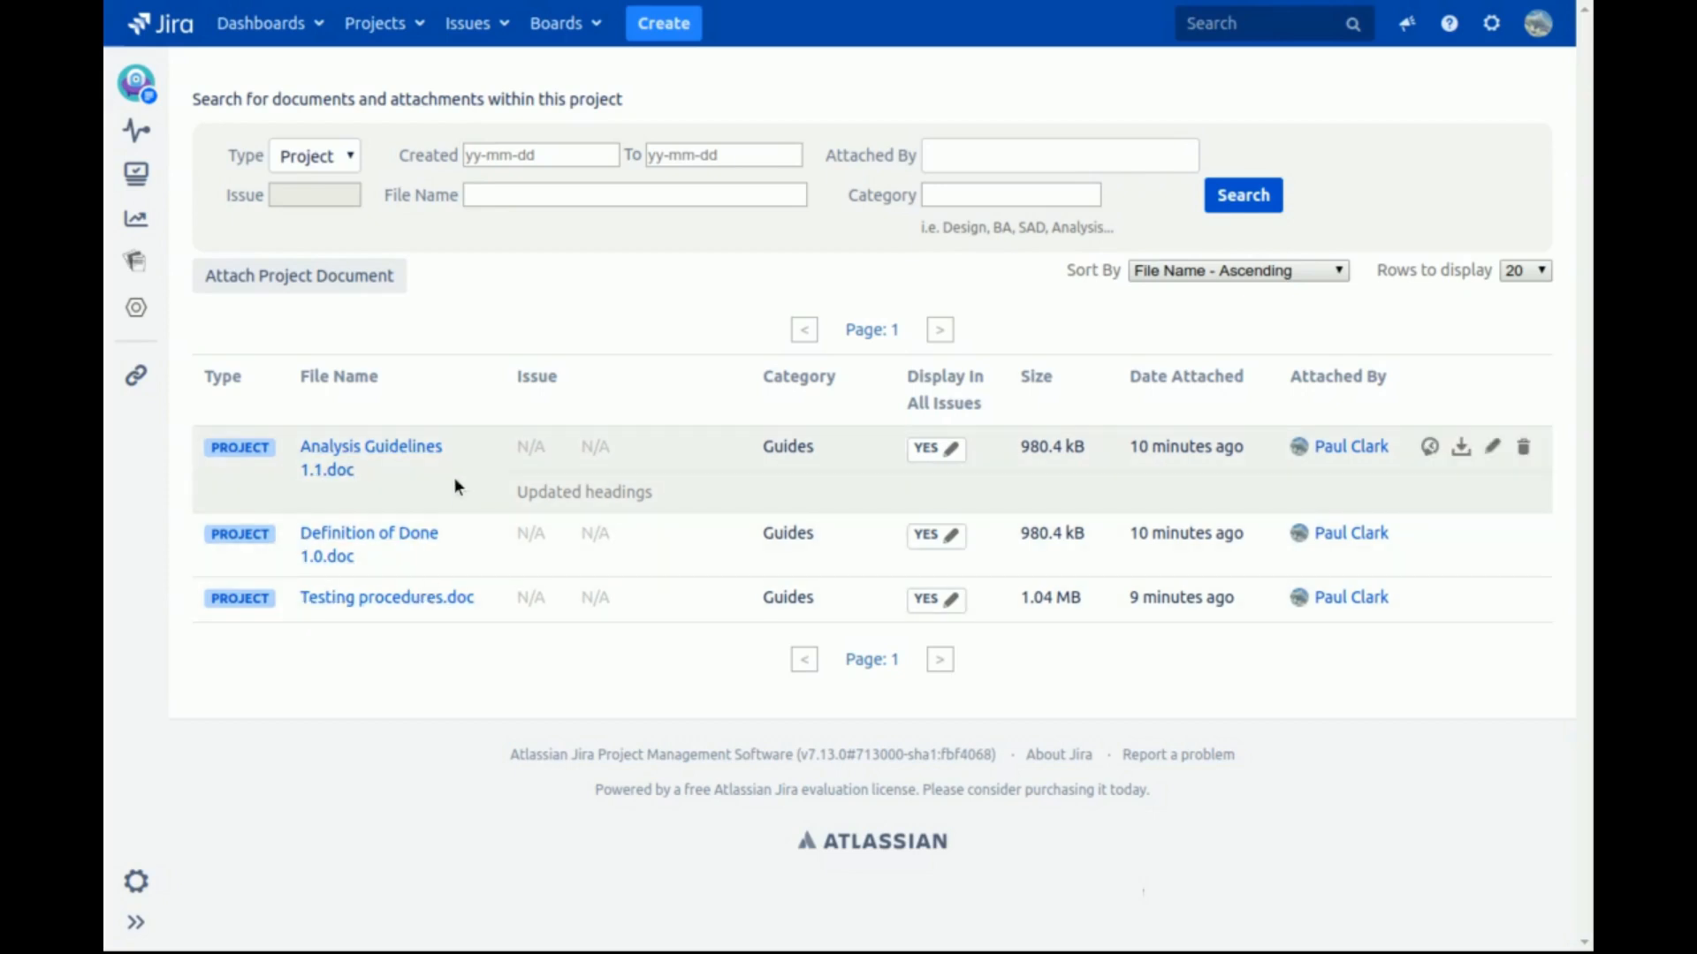
Step: Review the version history of Analysis Guidelines 1.1.doc and close it
{"action": "left_click", "coordinate": [1429, 447]}
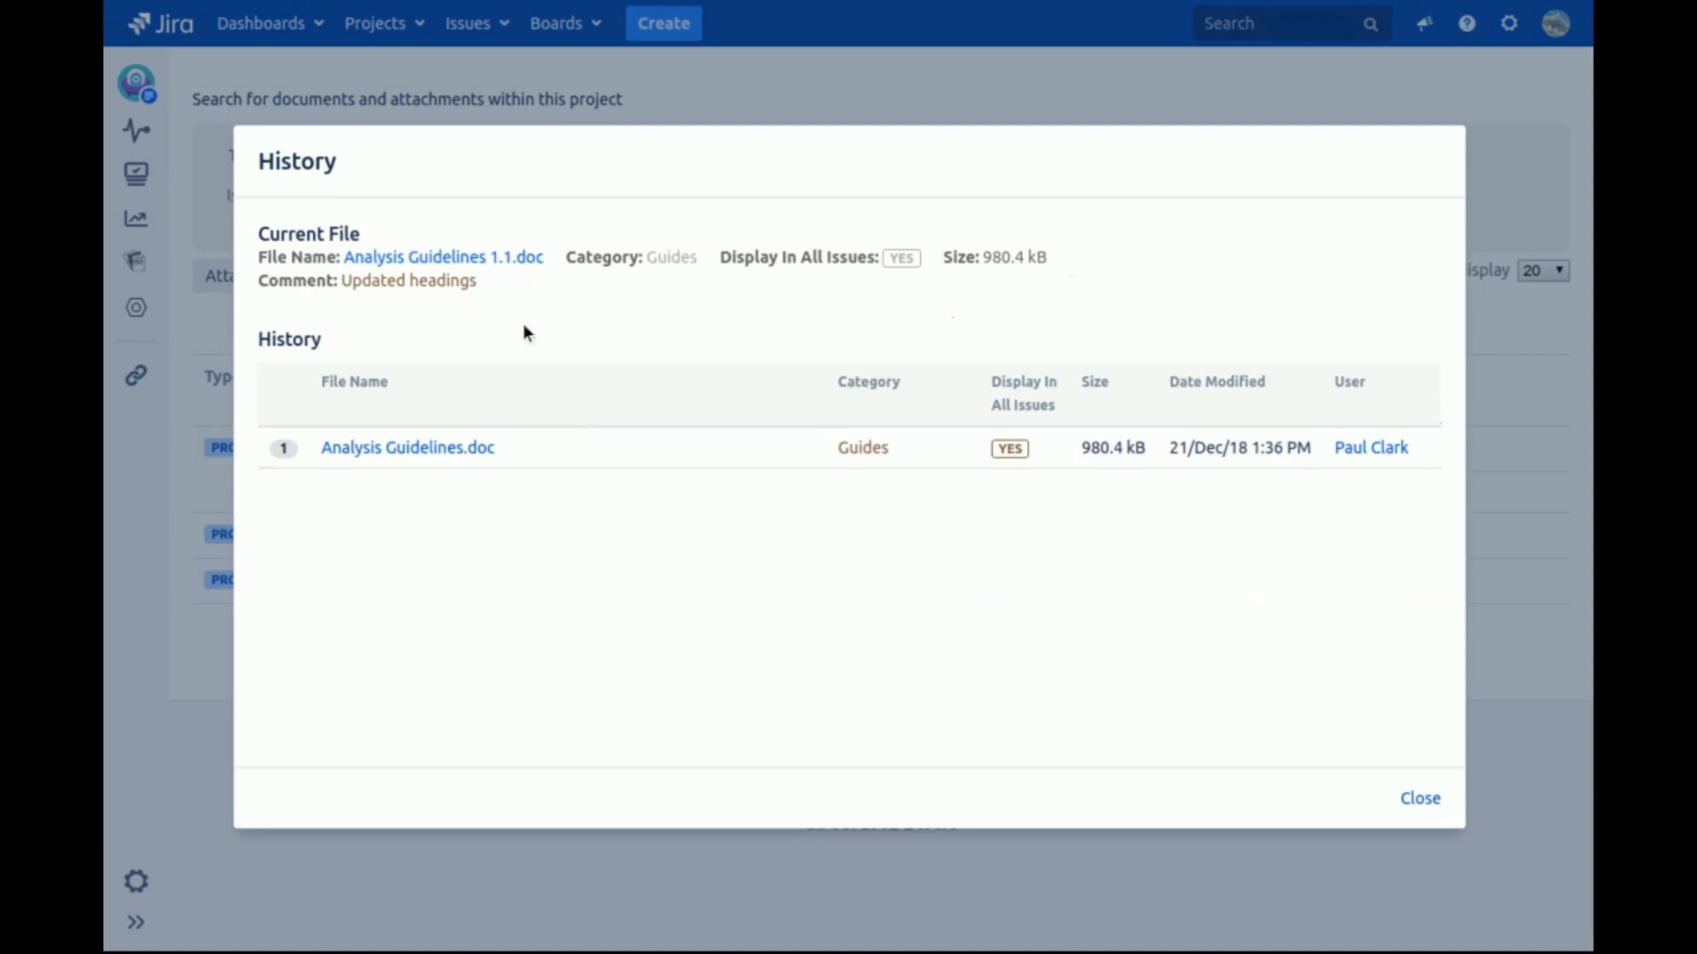
{"action": "left_click", "coordinate": [437, 293]}
{"action": "left_click", "coordinate": [1412, 808]}
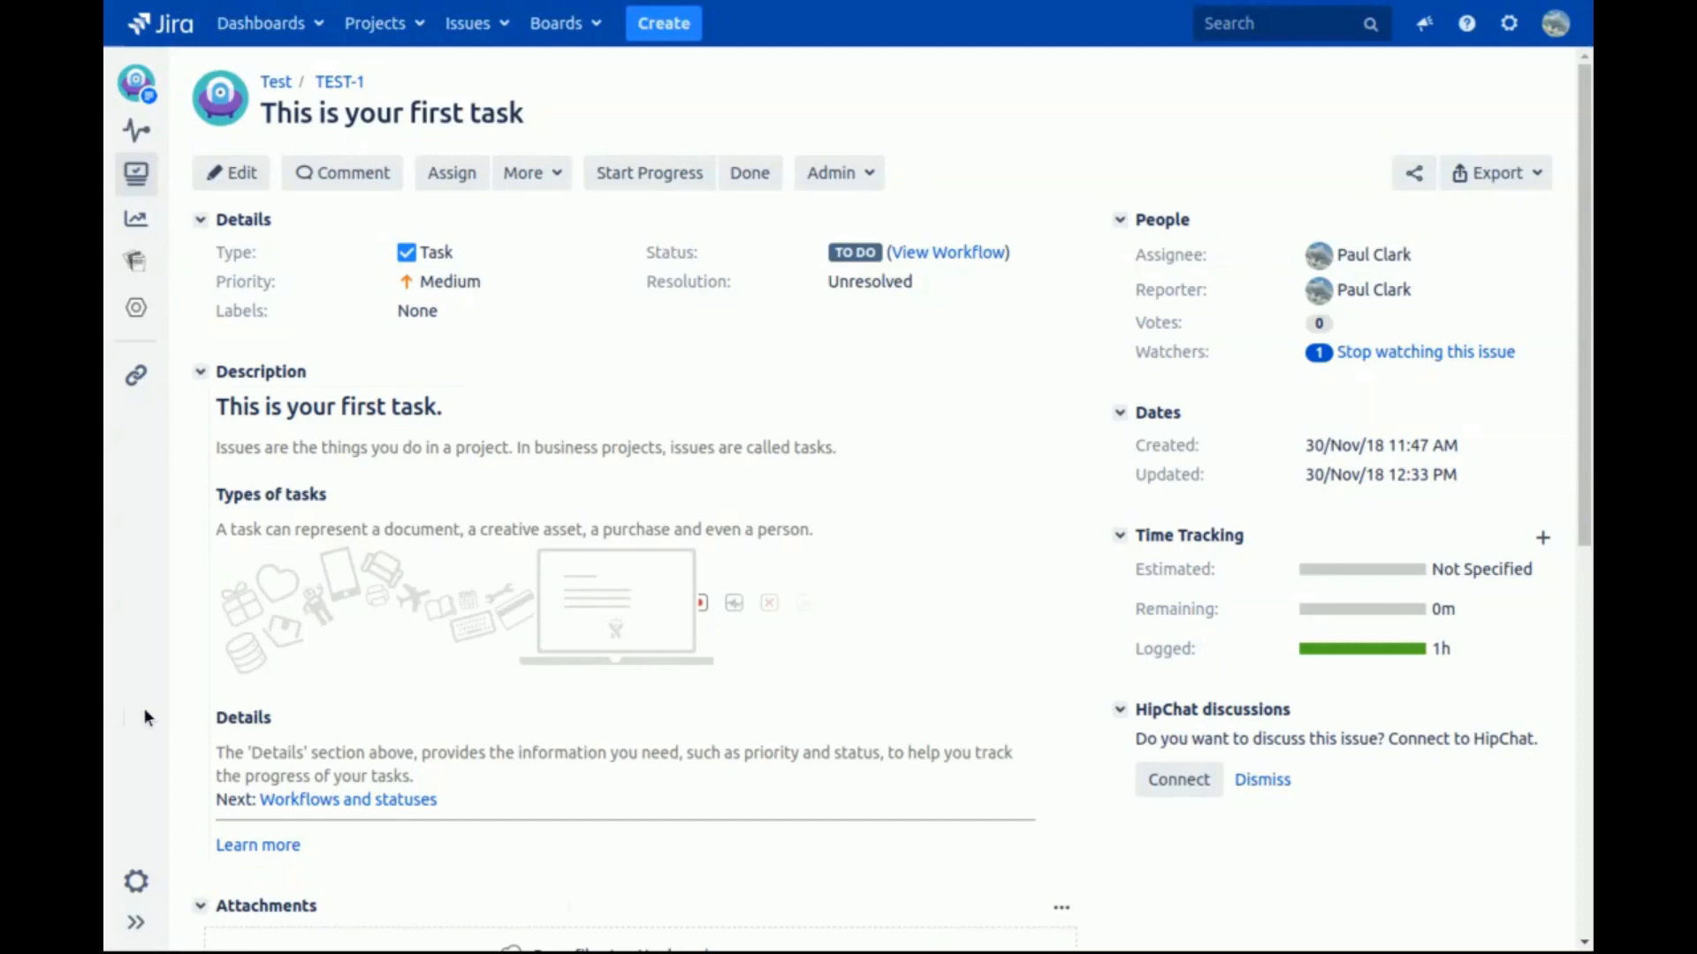
Step: Examine the attachments and project documents shown on issue TEST-1
{"action": "scroll", "coordinate": [177, 694], "scroll_direction": "down", "scroll_amount": 5}
{"action": "scroll", "coordinate": [177, 703], "scroll_direction": "down", "scroll_amount": 1}
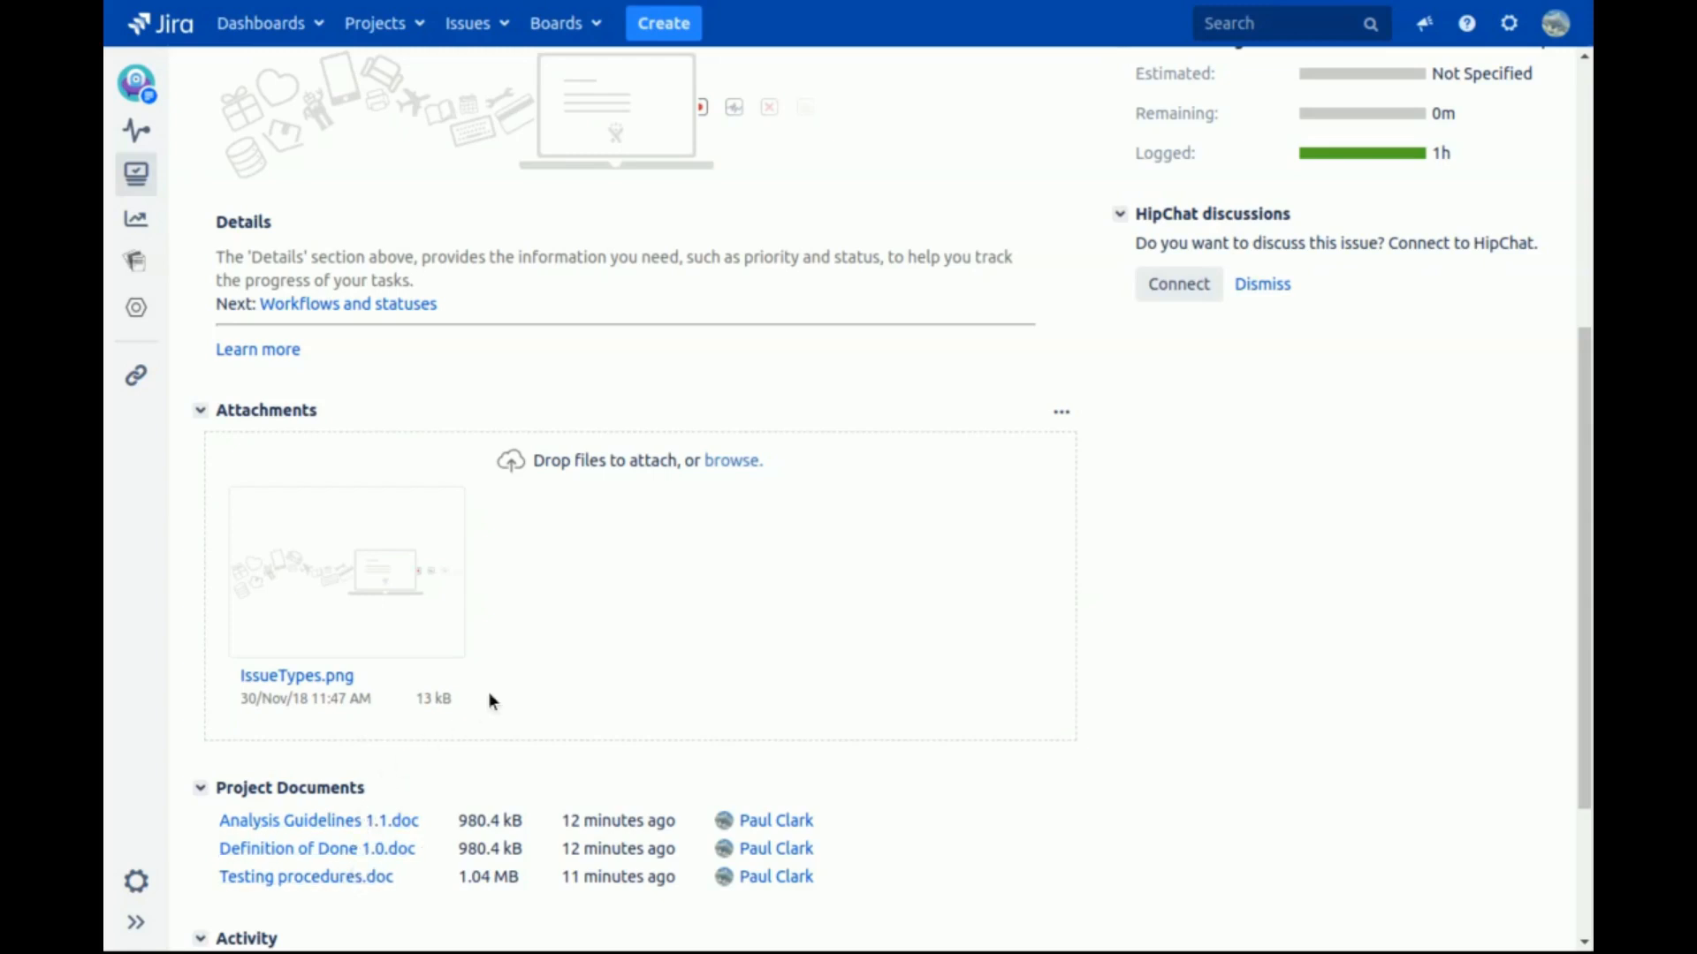
{"action": "scroll", "coordinate": [513, 698], "scroll_direction": "up", "scroll_amount": 3}
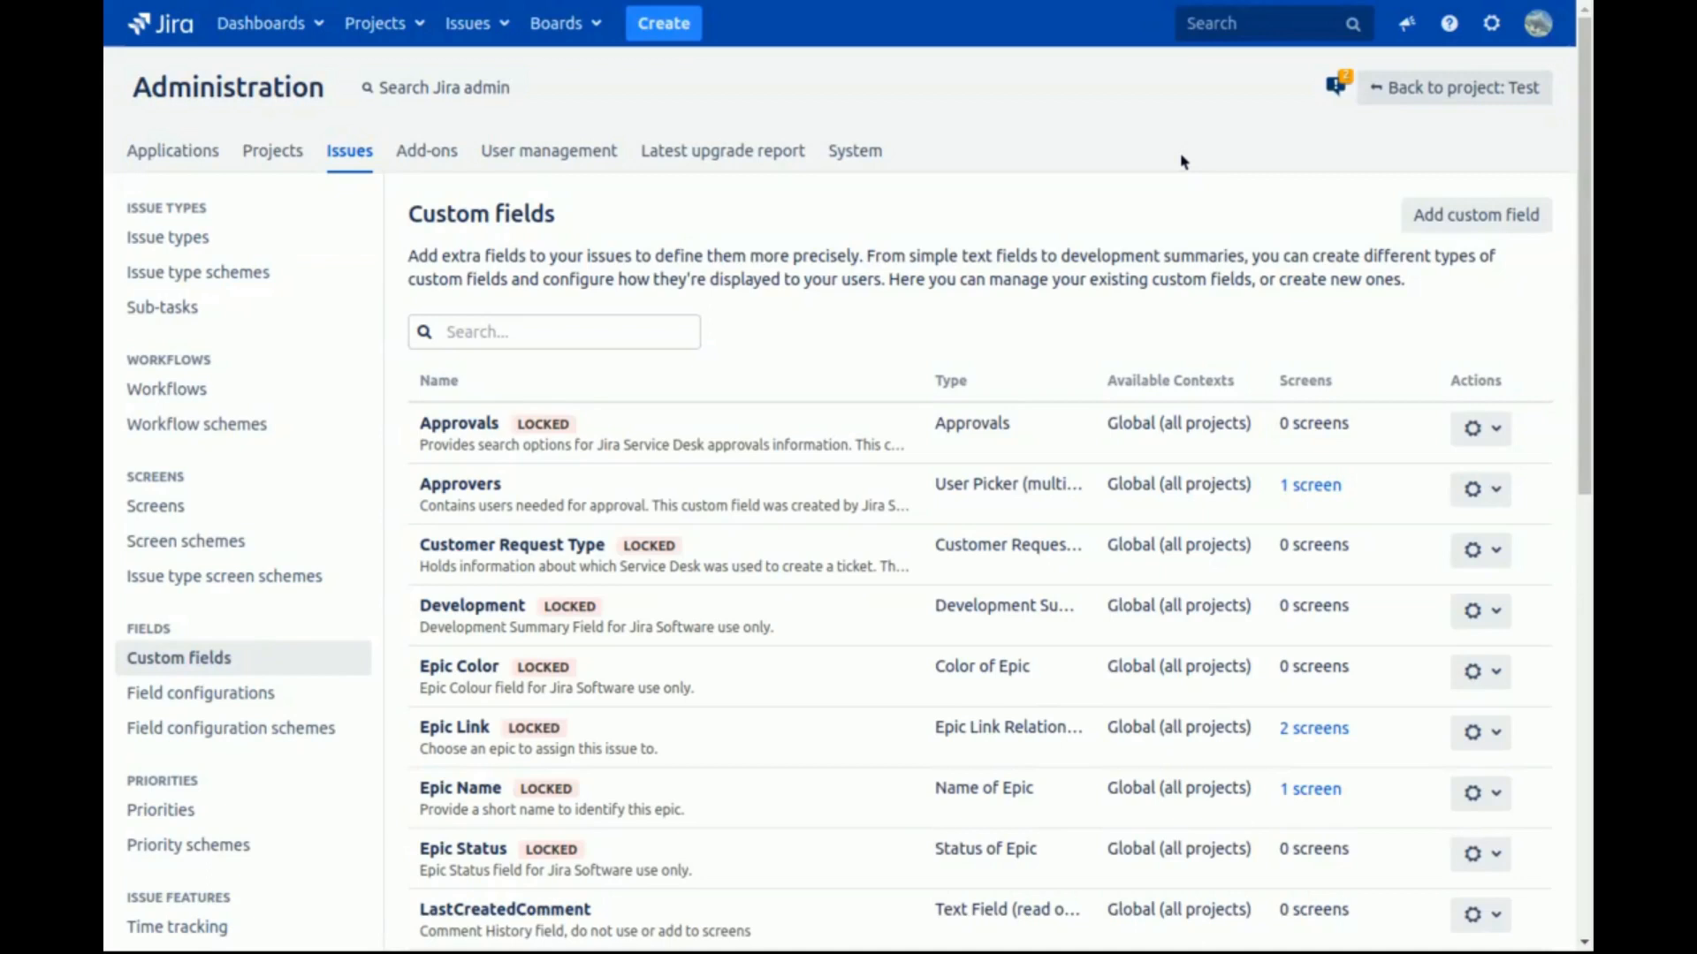
Step: Start adding a custom field and choose its type from the advanced field types
{"action": "left_click", "coordinate": [1502, 215]}
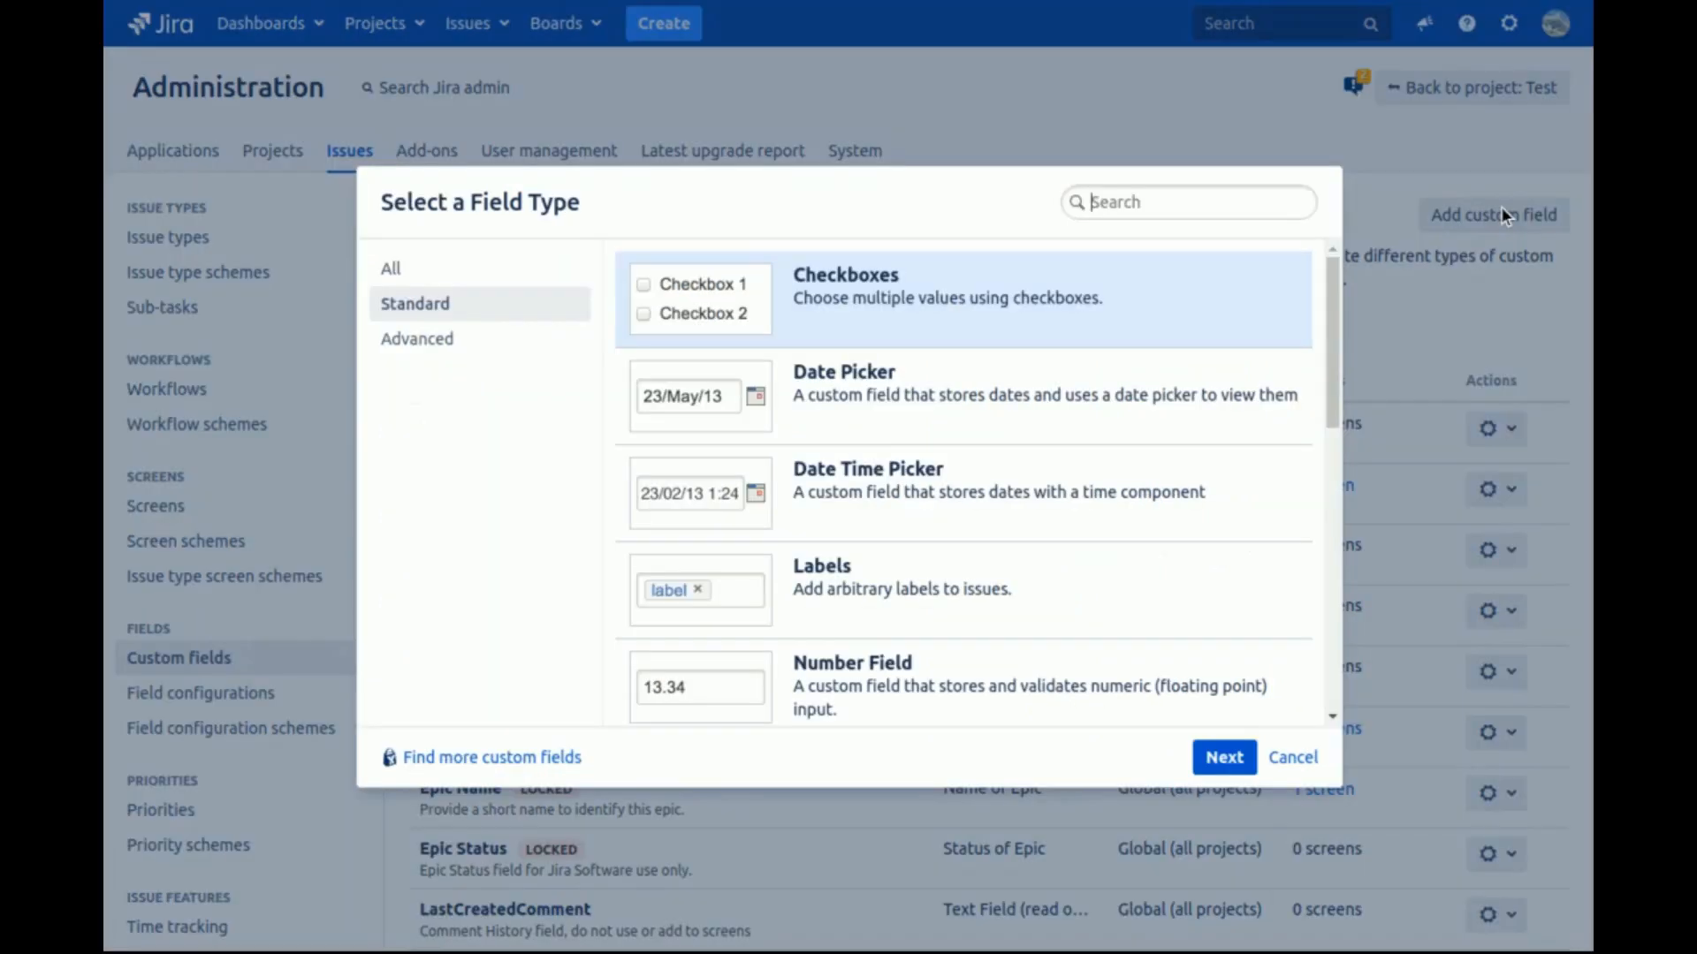
{"action": "left_click", "coordinate": [512, 341]}
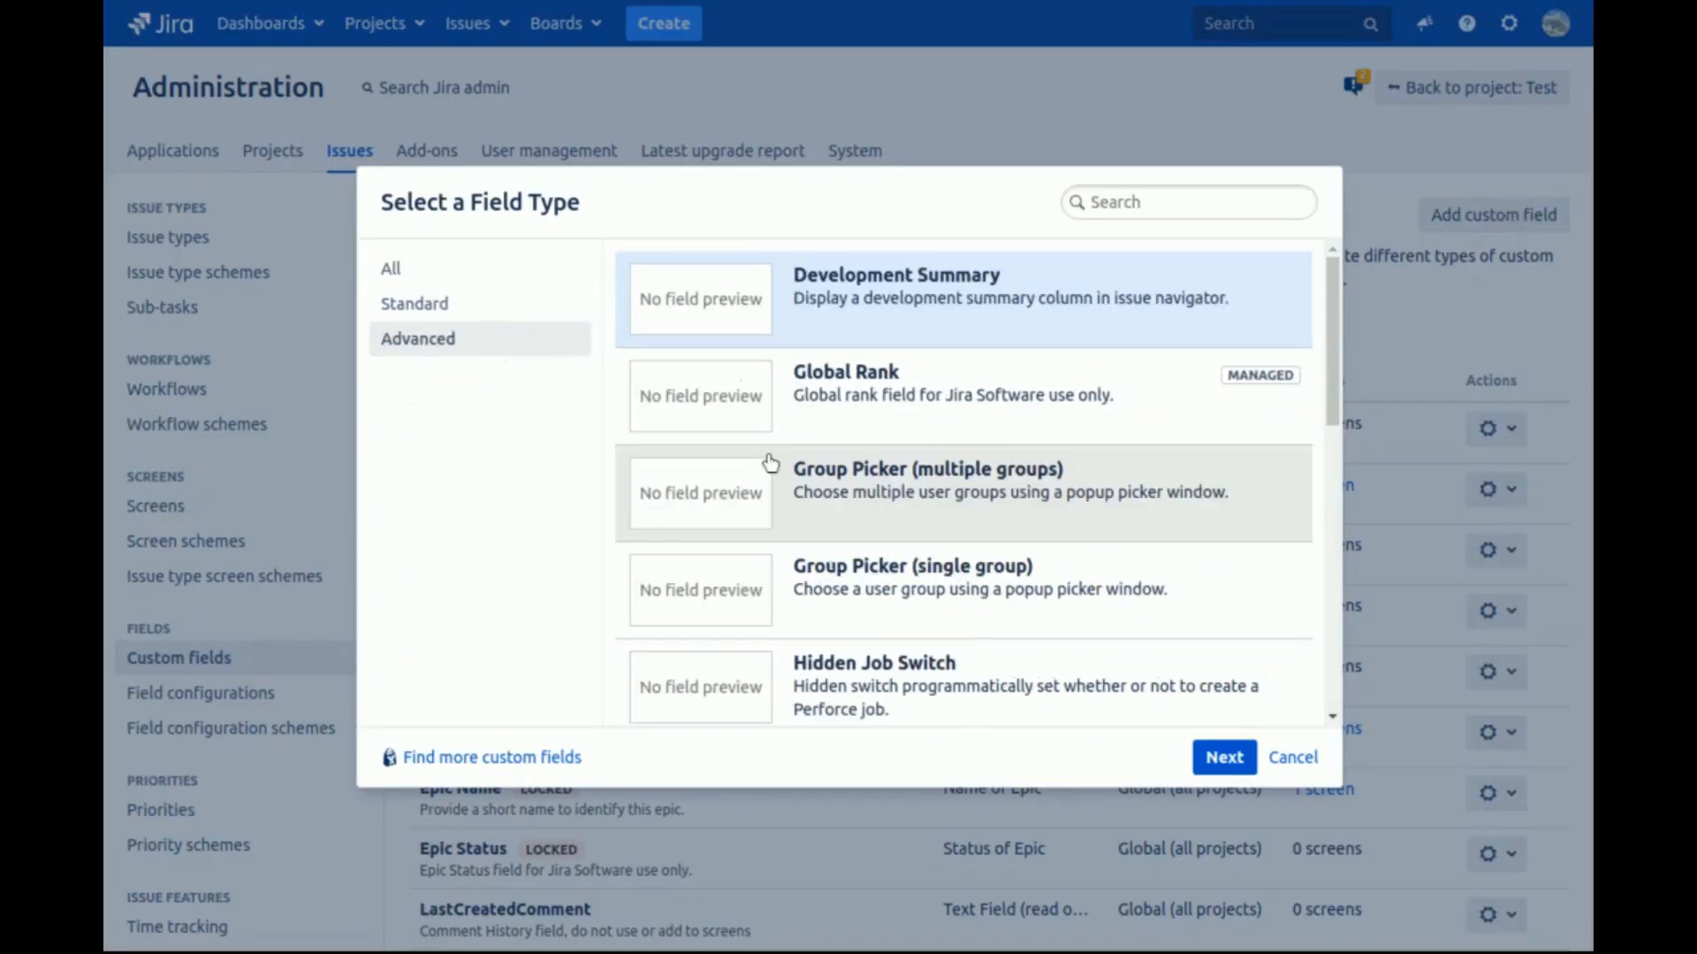
{"action": "scroll", "coordinate": [915, 534], "scroll_direction": "down", "scroll_amount": 5}
{"action": "left_click", "coordinate": [914, 535]}
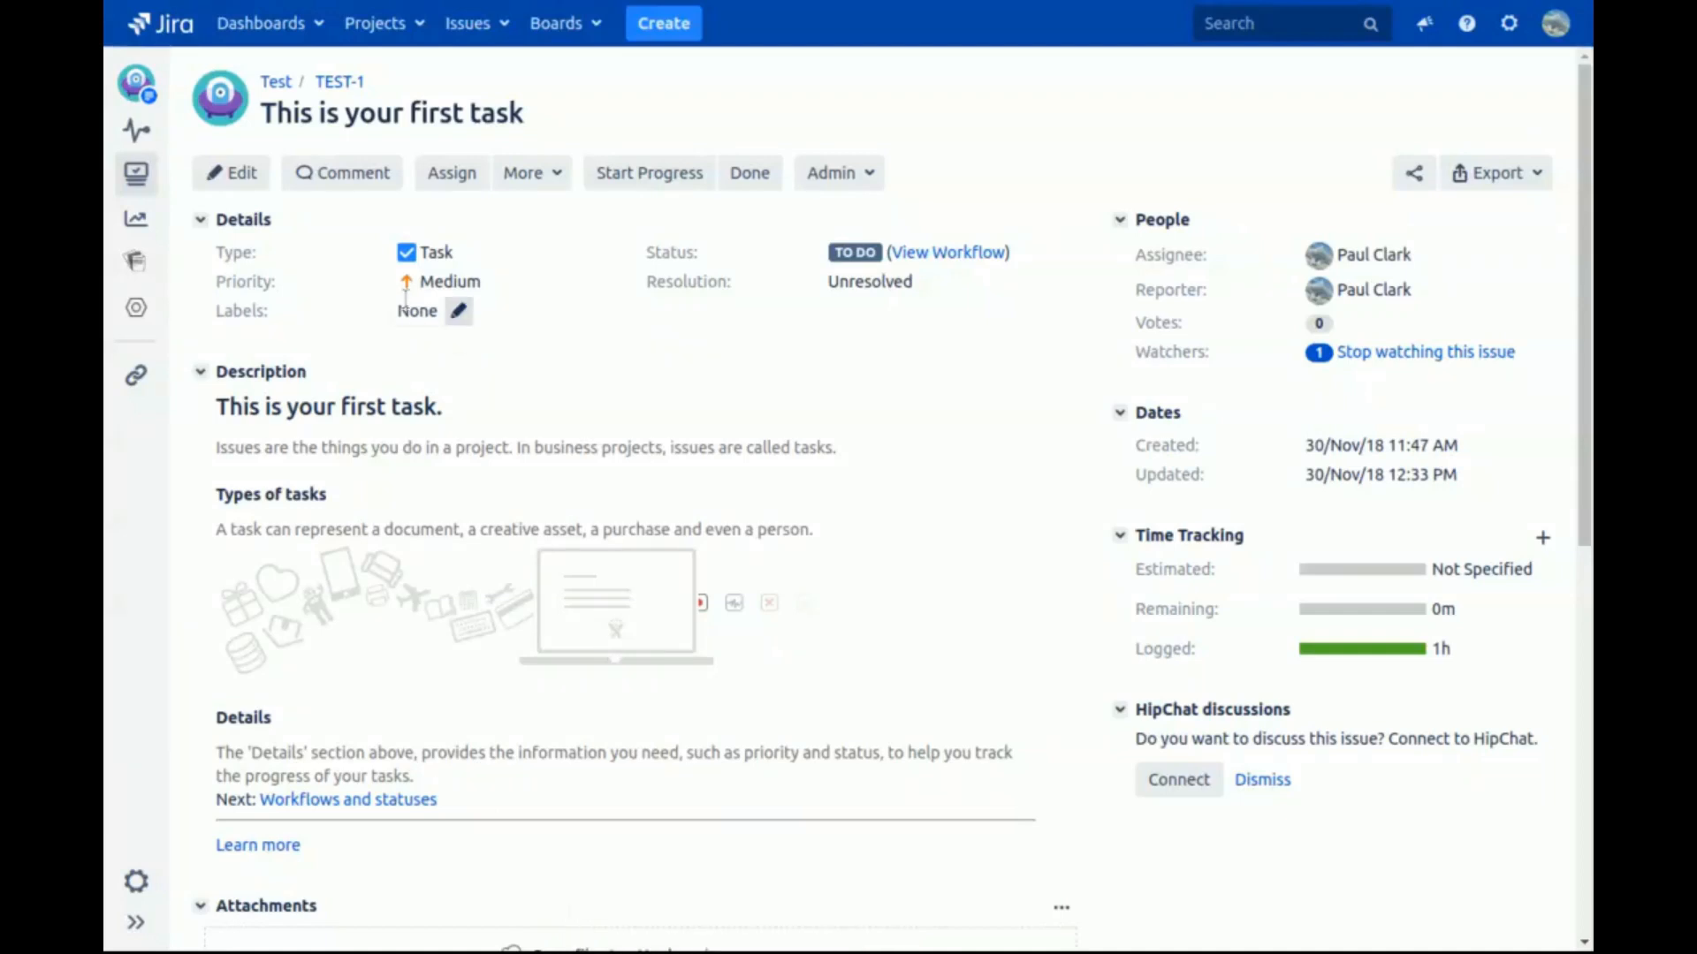
Step: Edit issue TEST-1, set its To Change field to Analysis Guidelines 1.1.doc (Rev. 2), and update the issue
{"action": "left_click", "coordinate": [267, 177]}
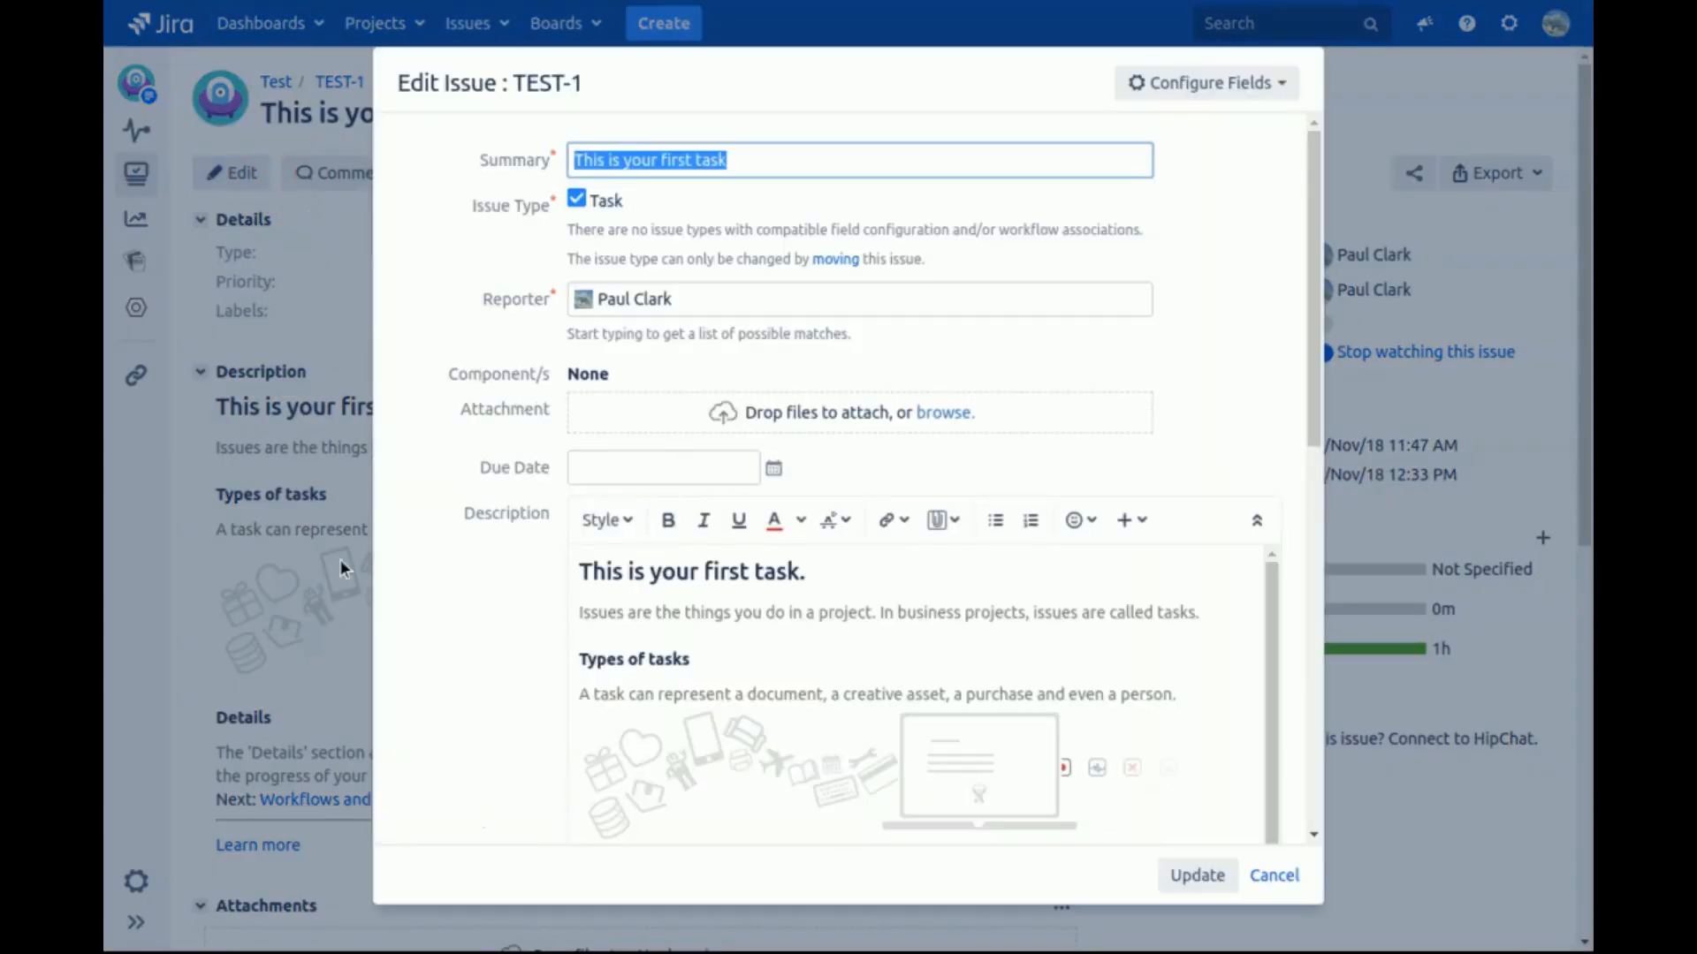
{"action": "scroll", "coordinate": [426, 604], "scroll_direction": "down", "scroll_amount": 6}
{"action": "scroll", "coordinate": [914, 774], "scroll_direction": "down", "scroll_amount": 2}
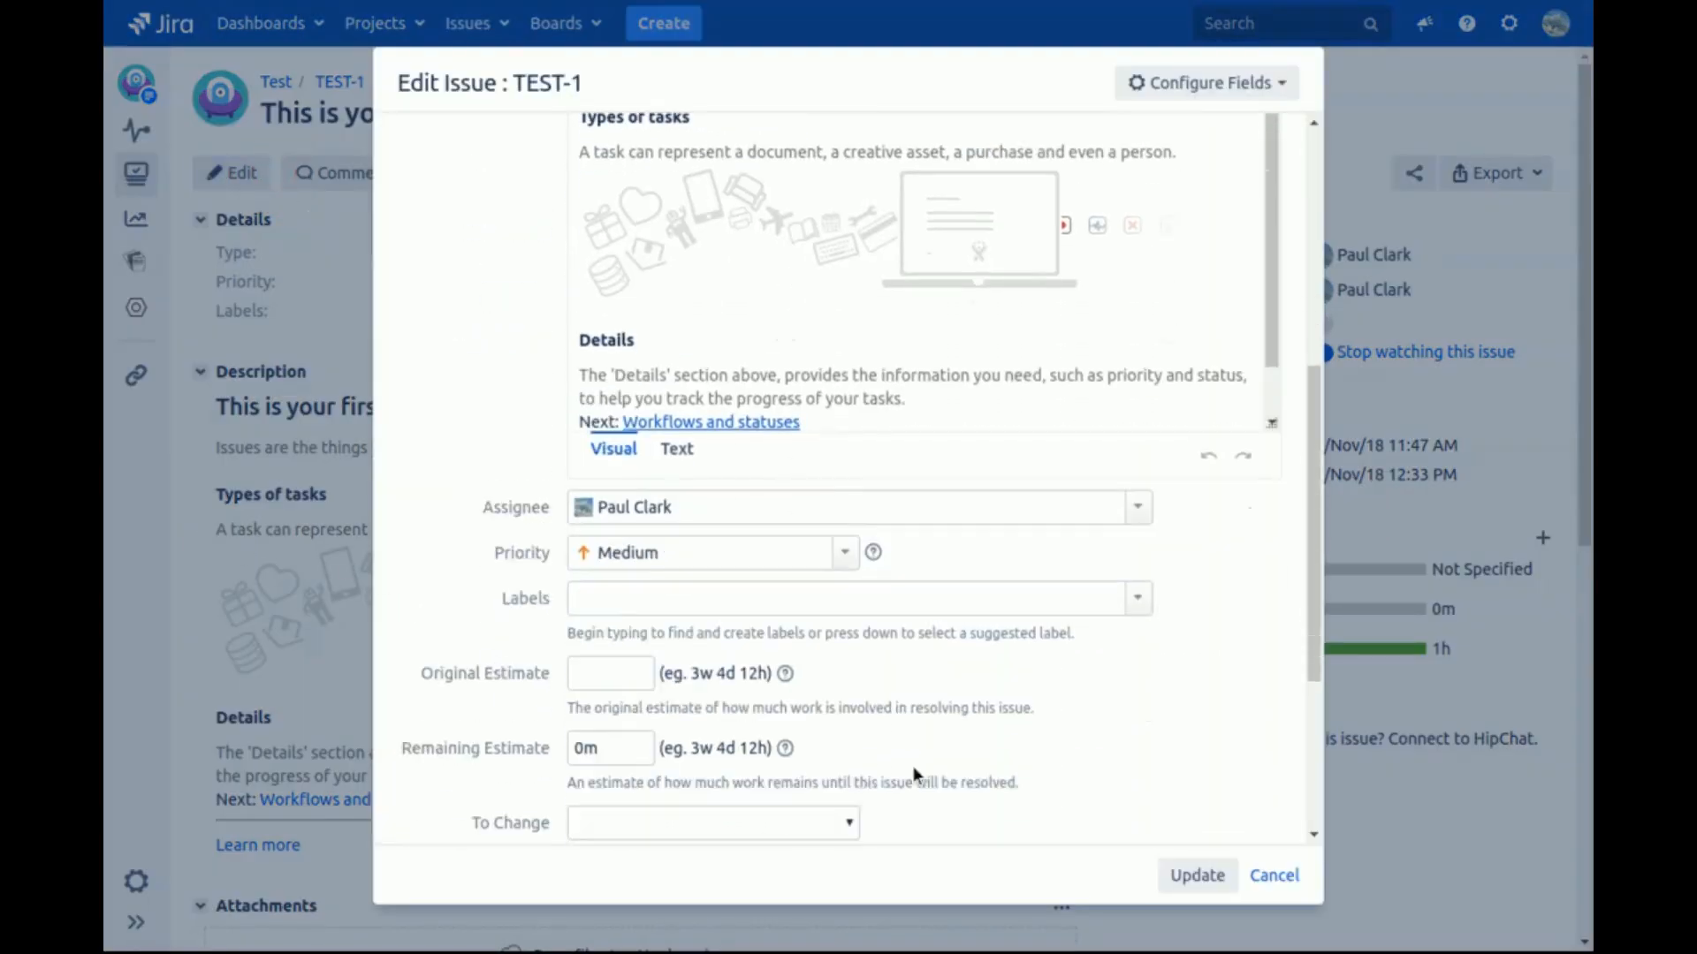
{"action": "scroll", "coordinate": [915, 774], "scroll_direction": "down", "scroll_amount": 3}
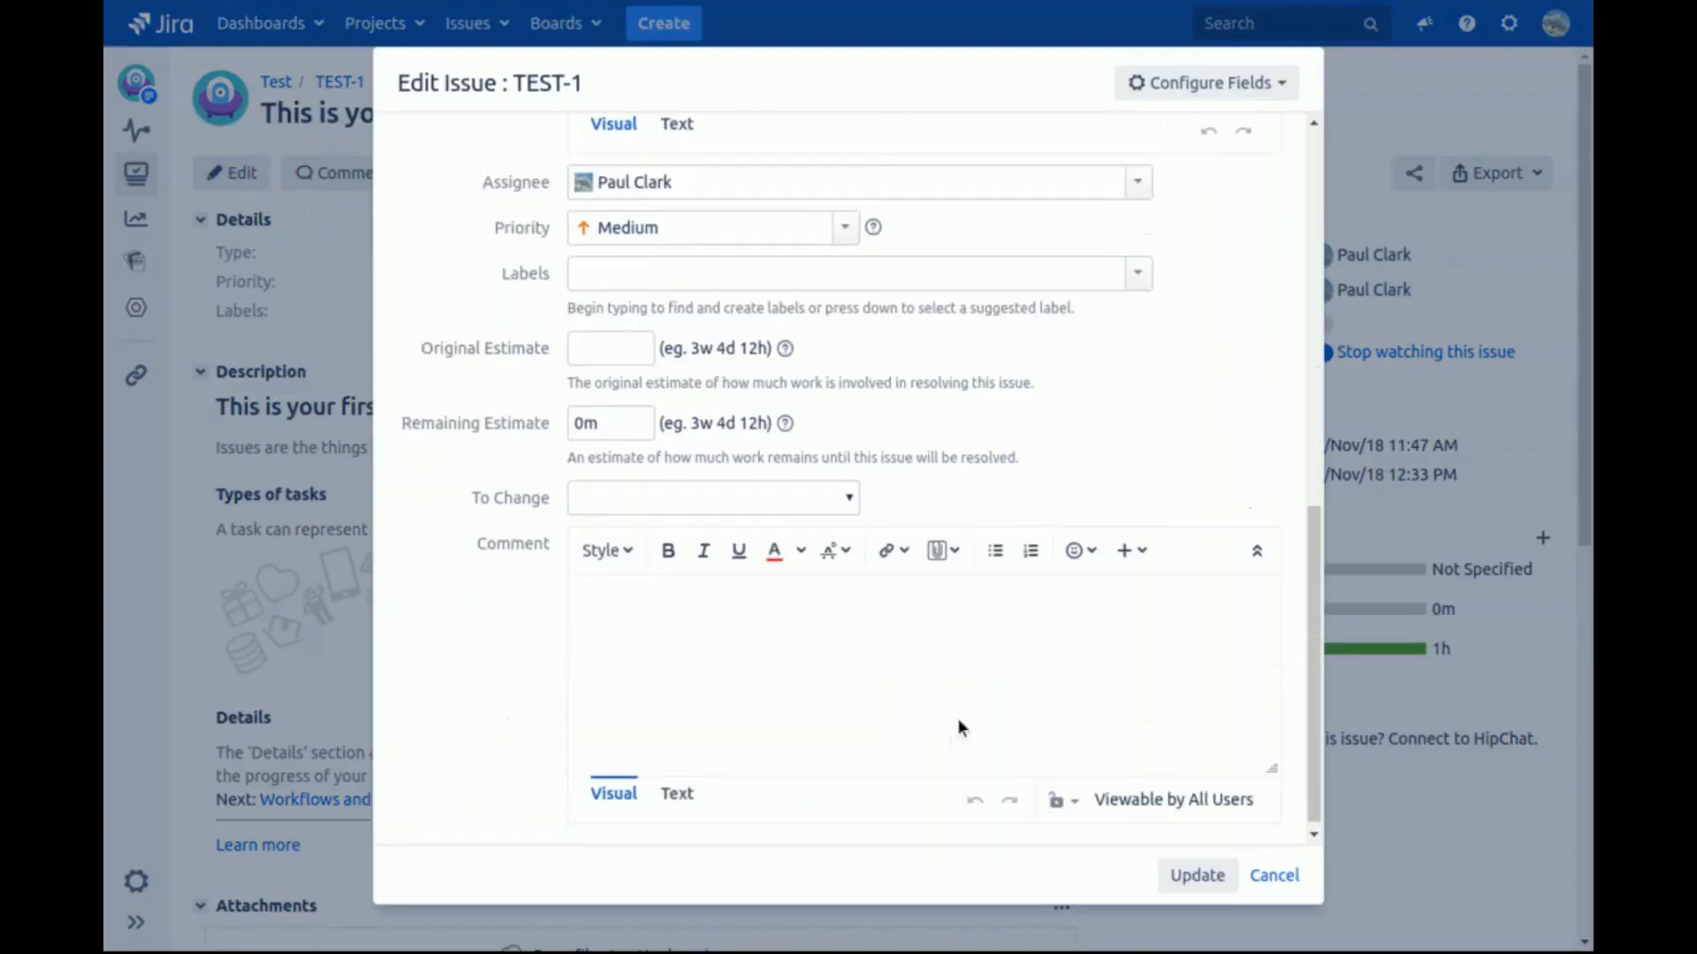
{"action": "left_click", "coordinate": [851, 500]}
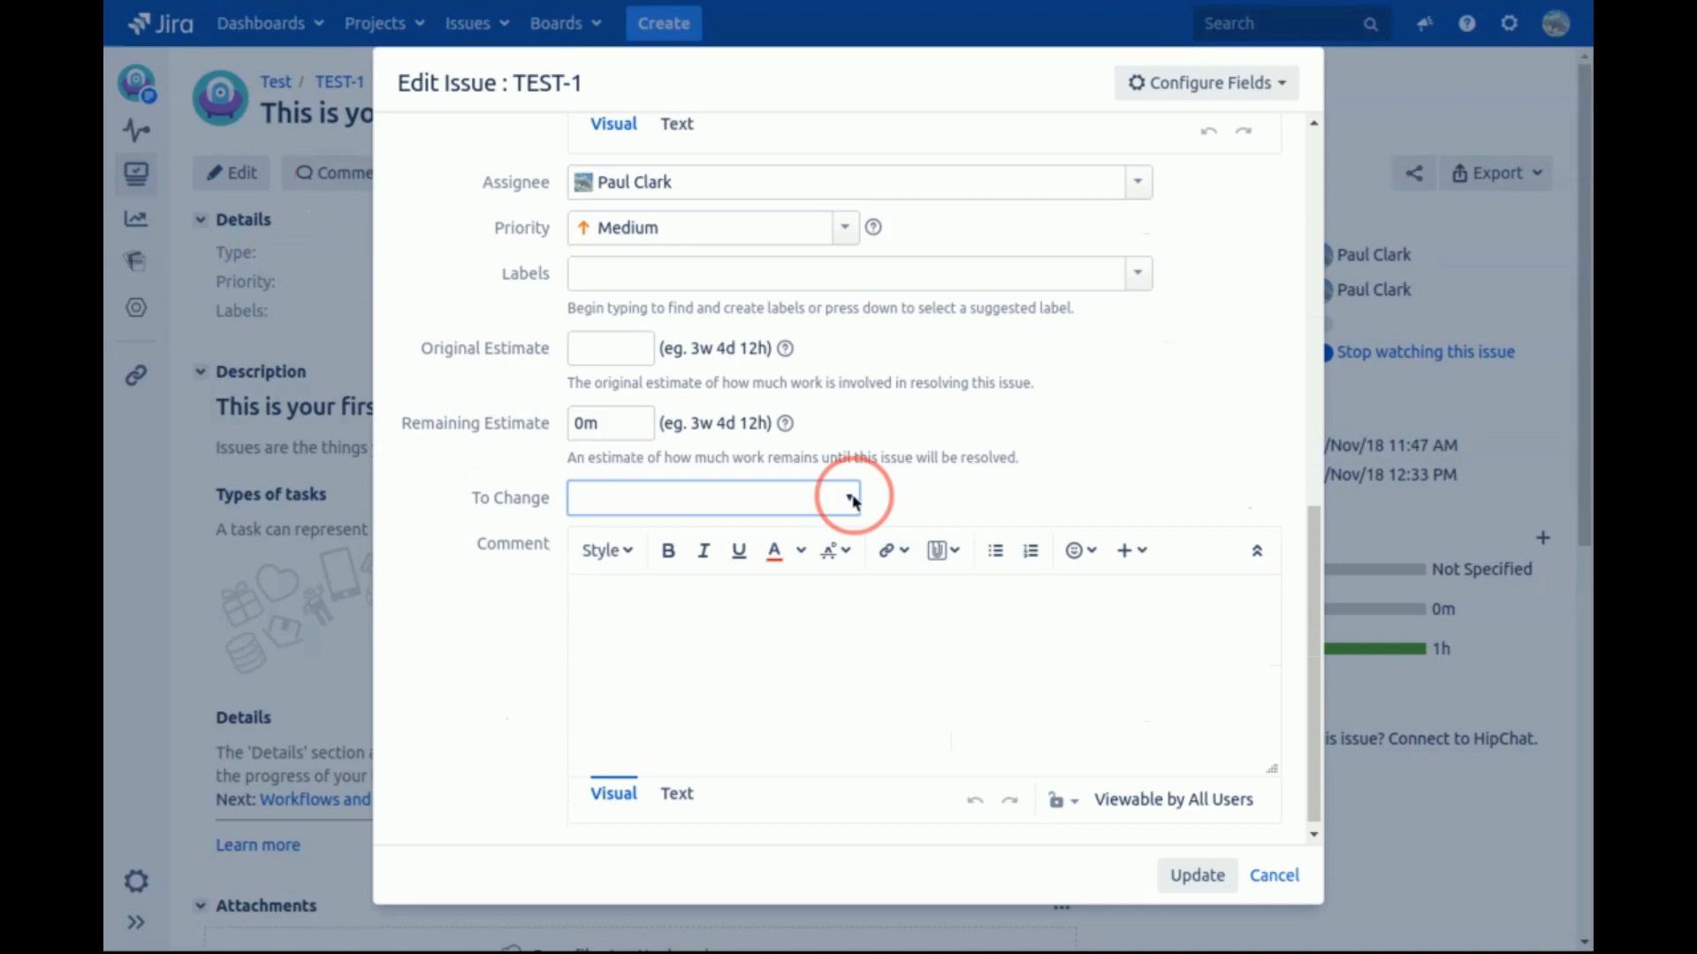
{"action": "left_click", "coordinate": [918, 668]}
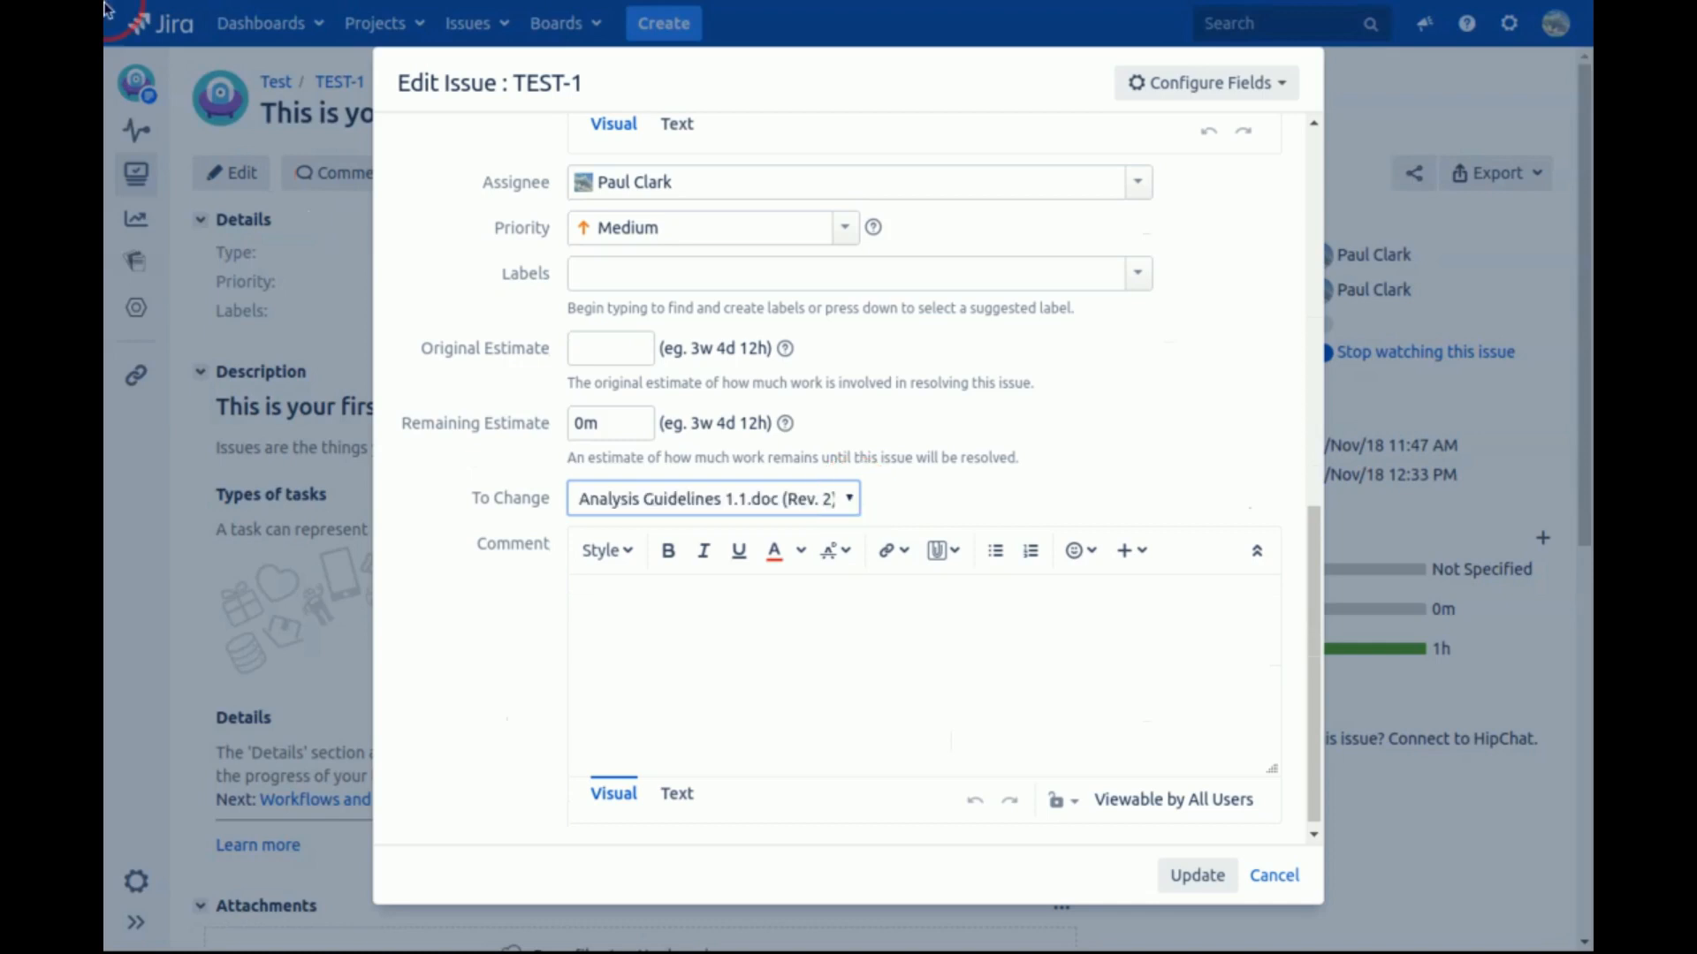
{"action": "left_click", "coordinate": [1177, 884]}
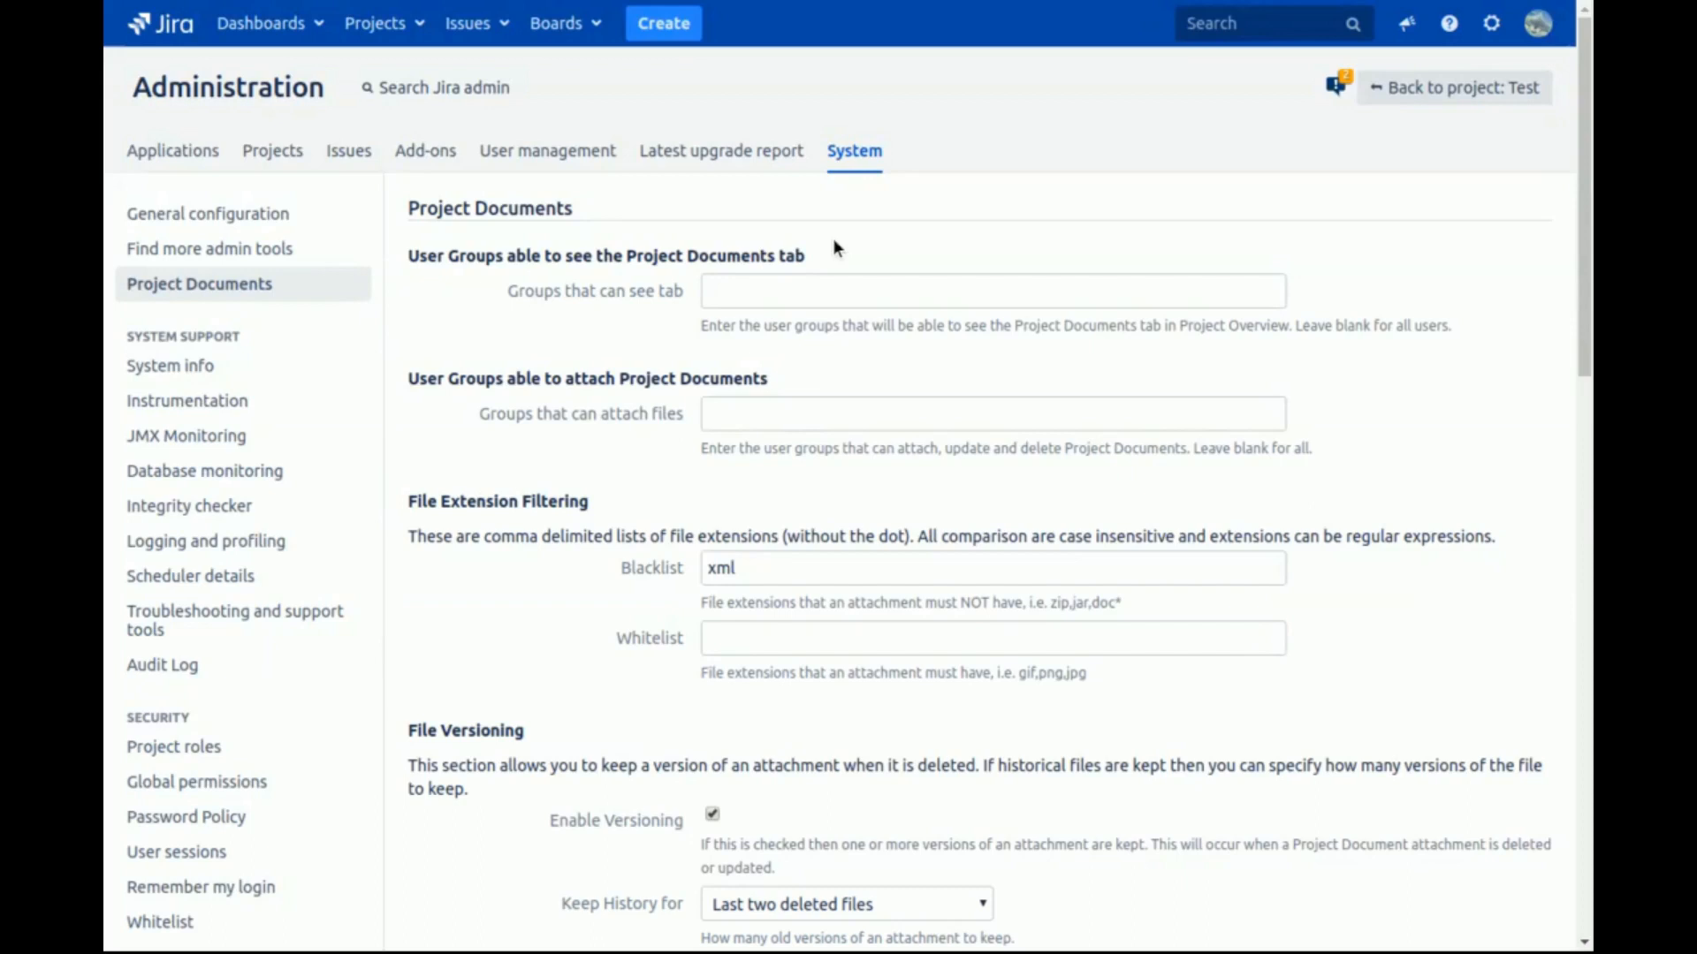
Step: Try limiting visibility of the Project Documents tab to the jira-administrators group, and clear the entry again
{"action": "left_click", "coordinate": [853, 285]}
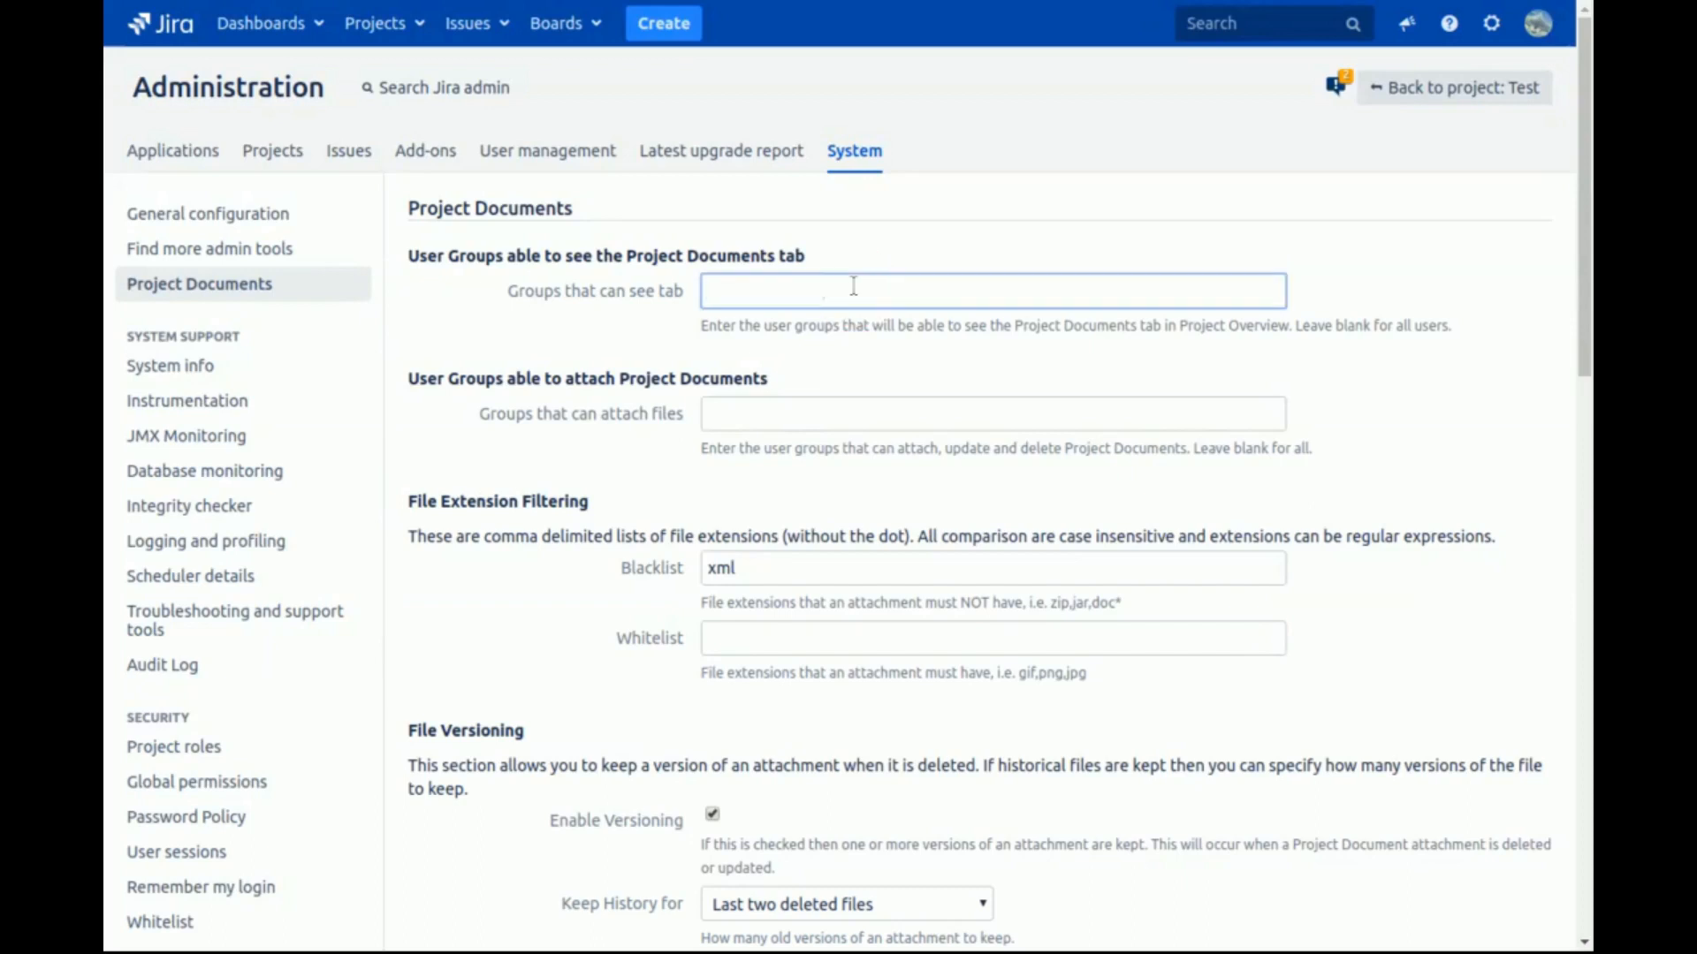
{"action": "type", "text": "jira"}
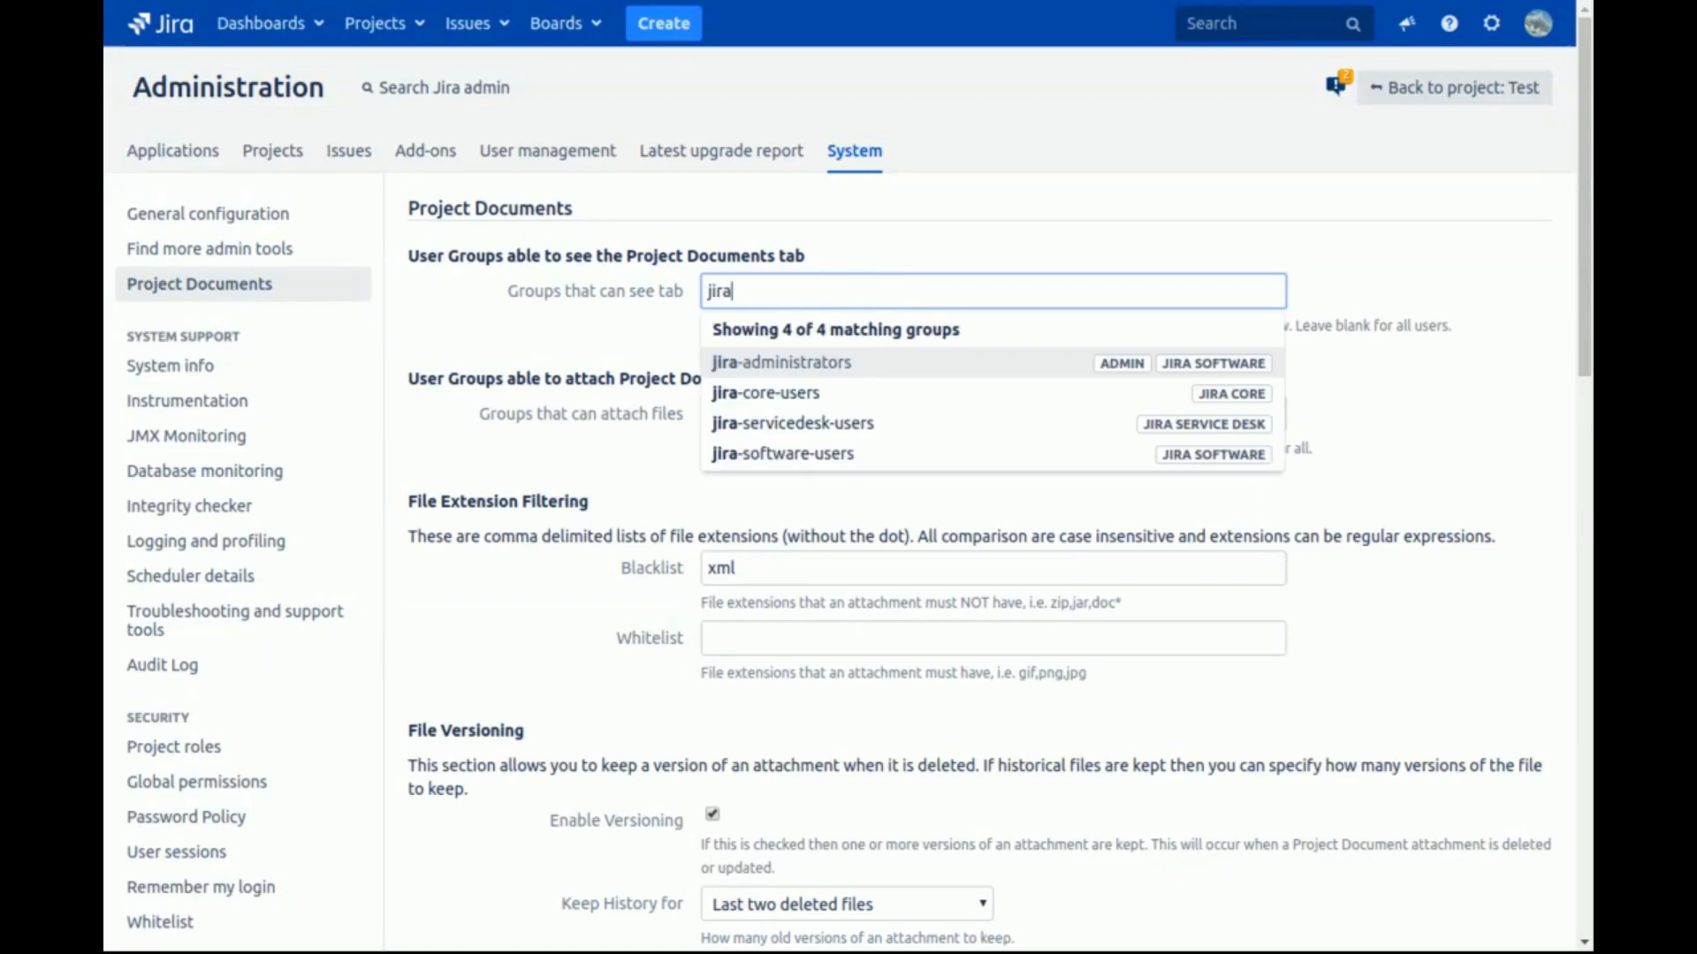
{"action": "key", "text": "Return"}
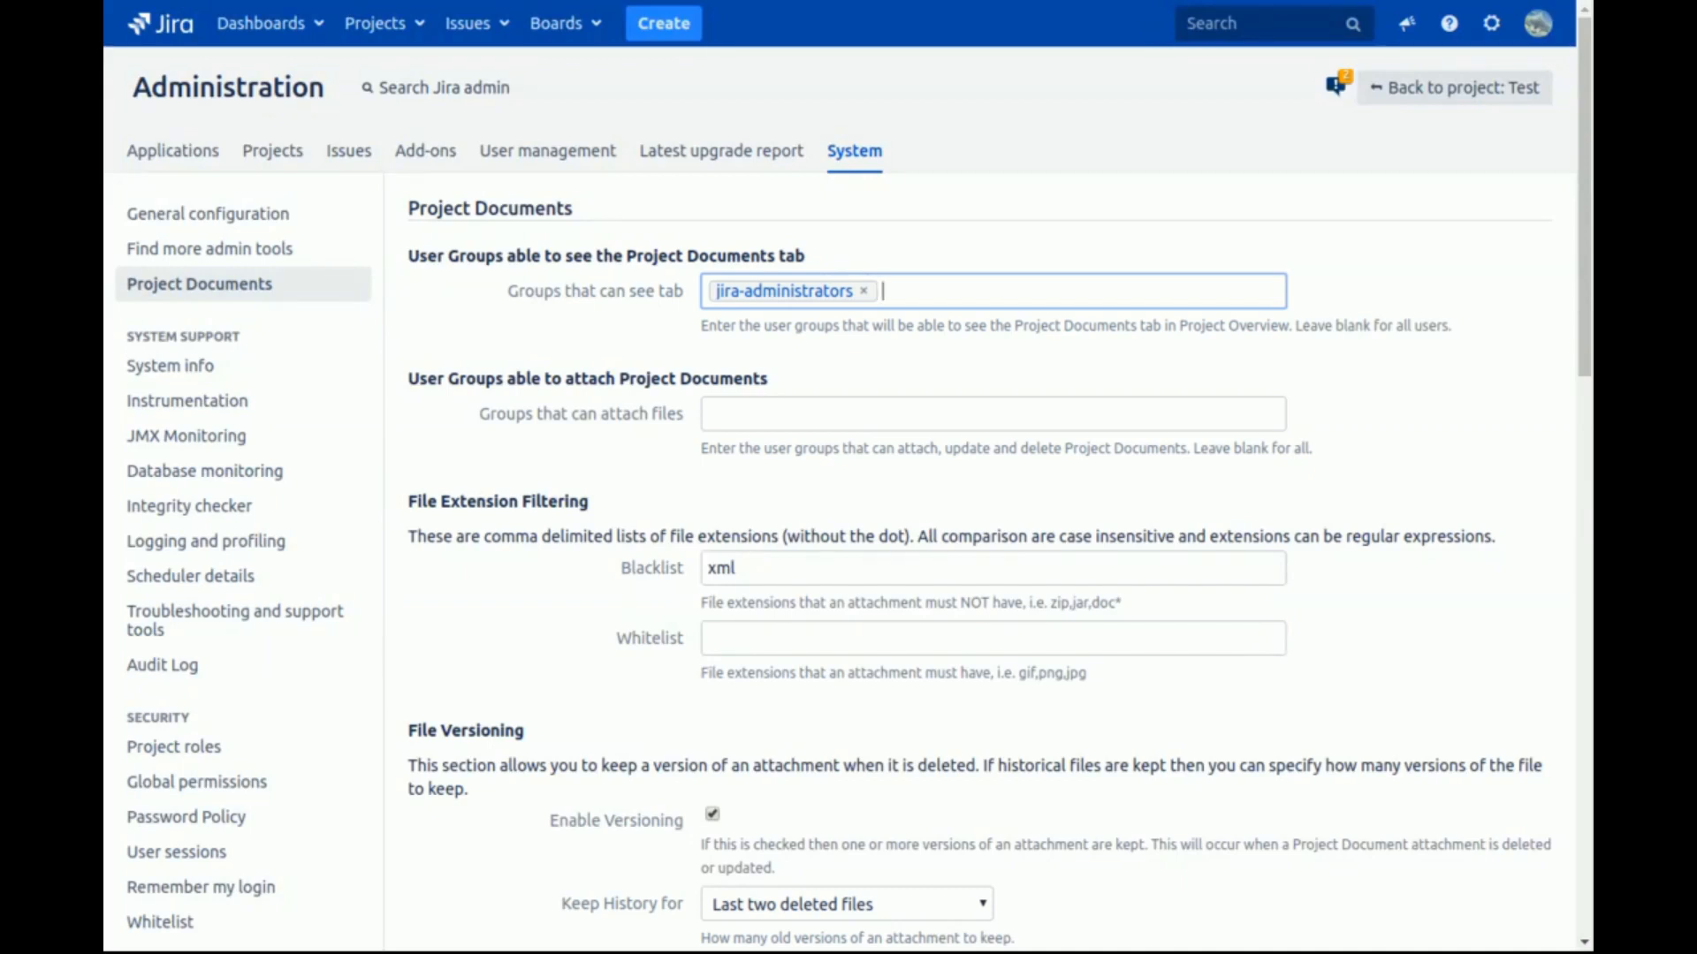
{"action": "key", "text": "BackSpace"}
{"action": "key", "text": "BackSpace"}
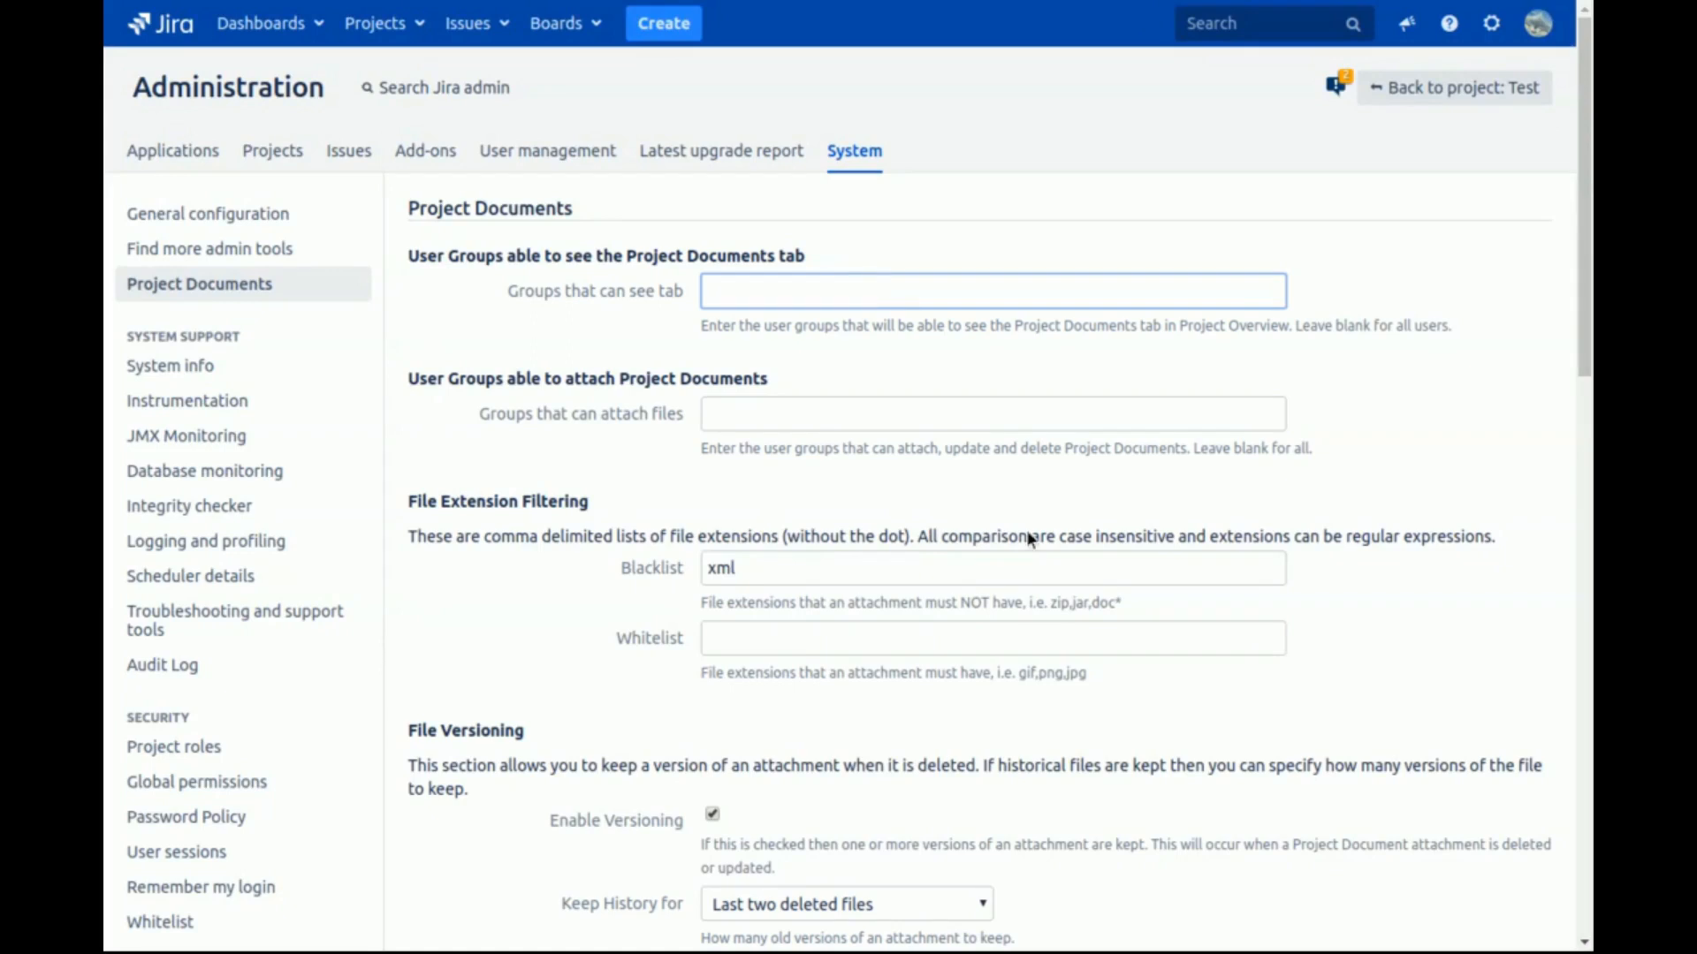
Step: Set jira-administrators as the group that can attach project documents
{"action": "left_click", "coordinate": [763, 418]}
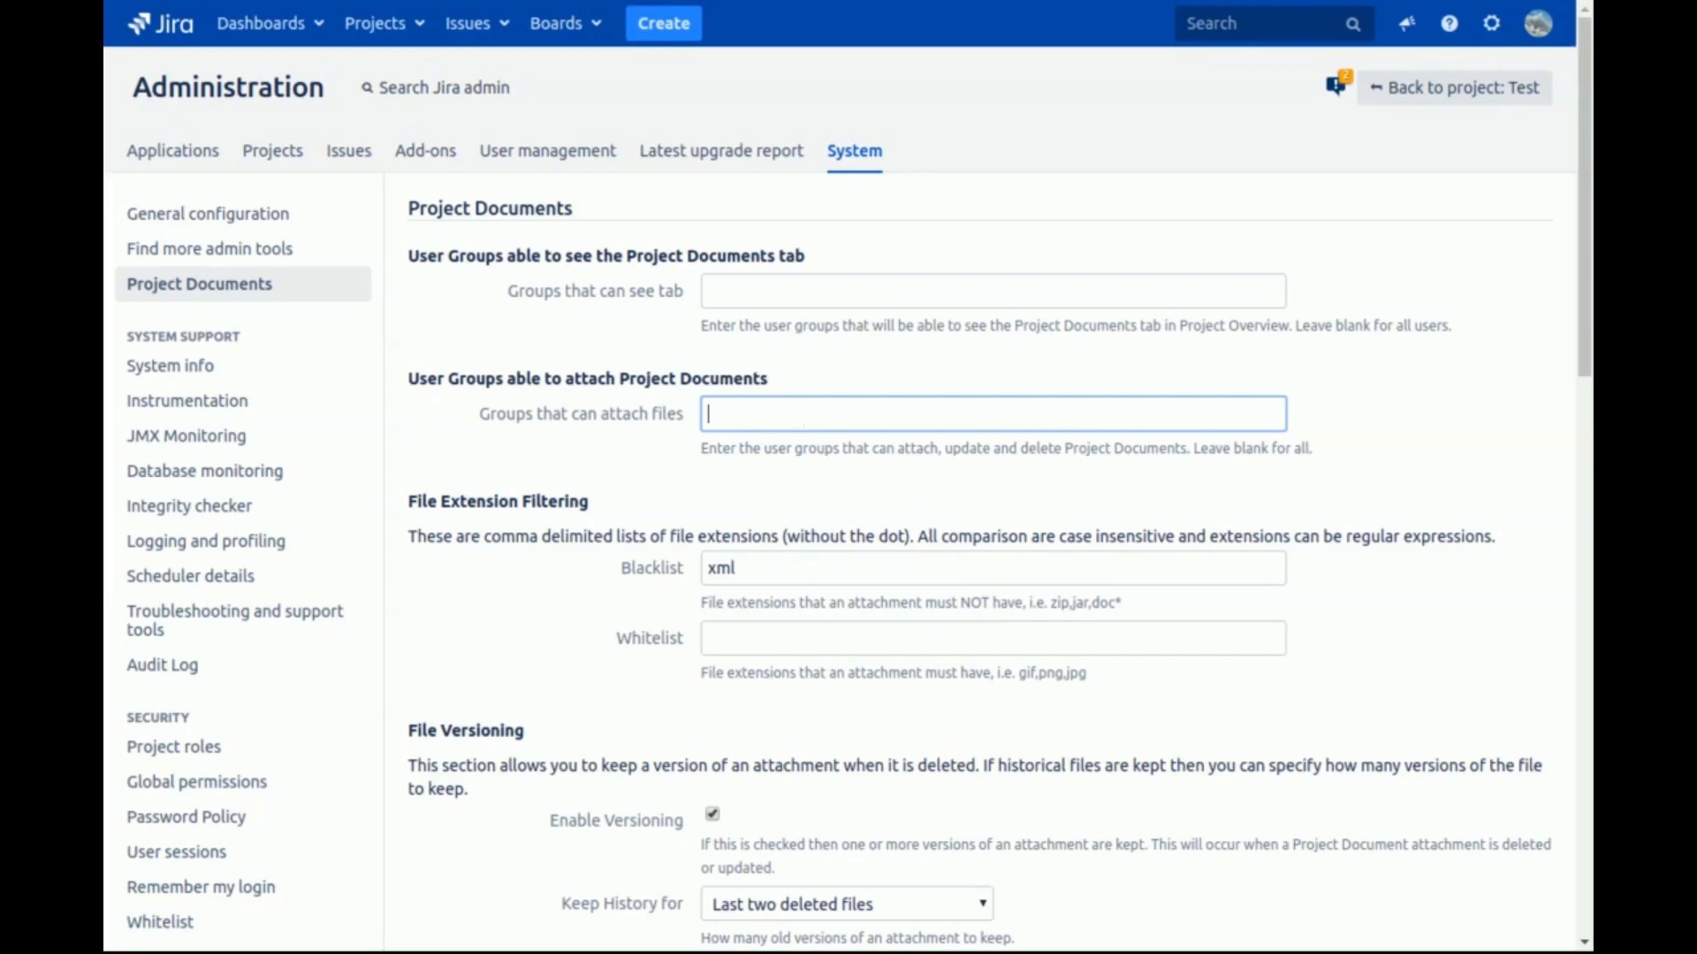
{"action": "type", "text": "jira"}
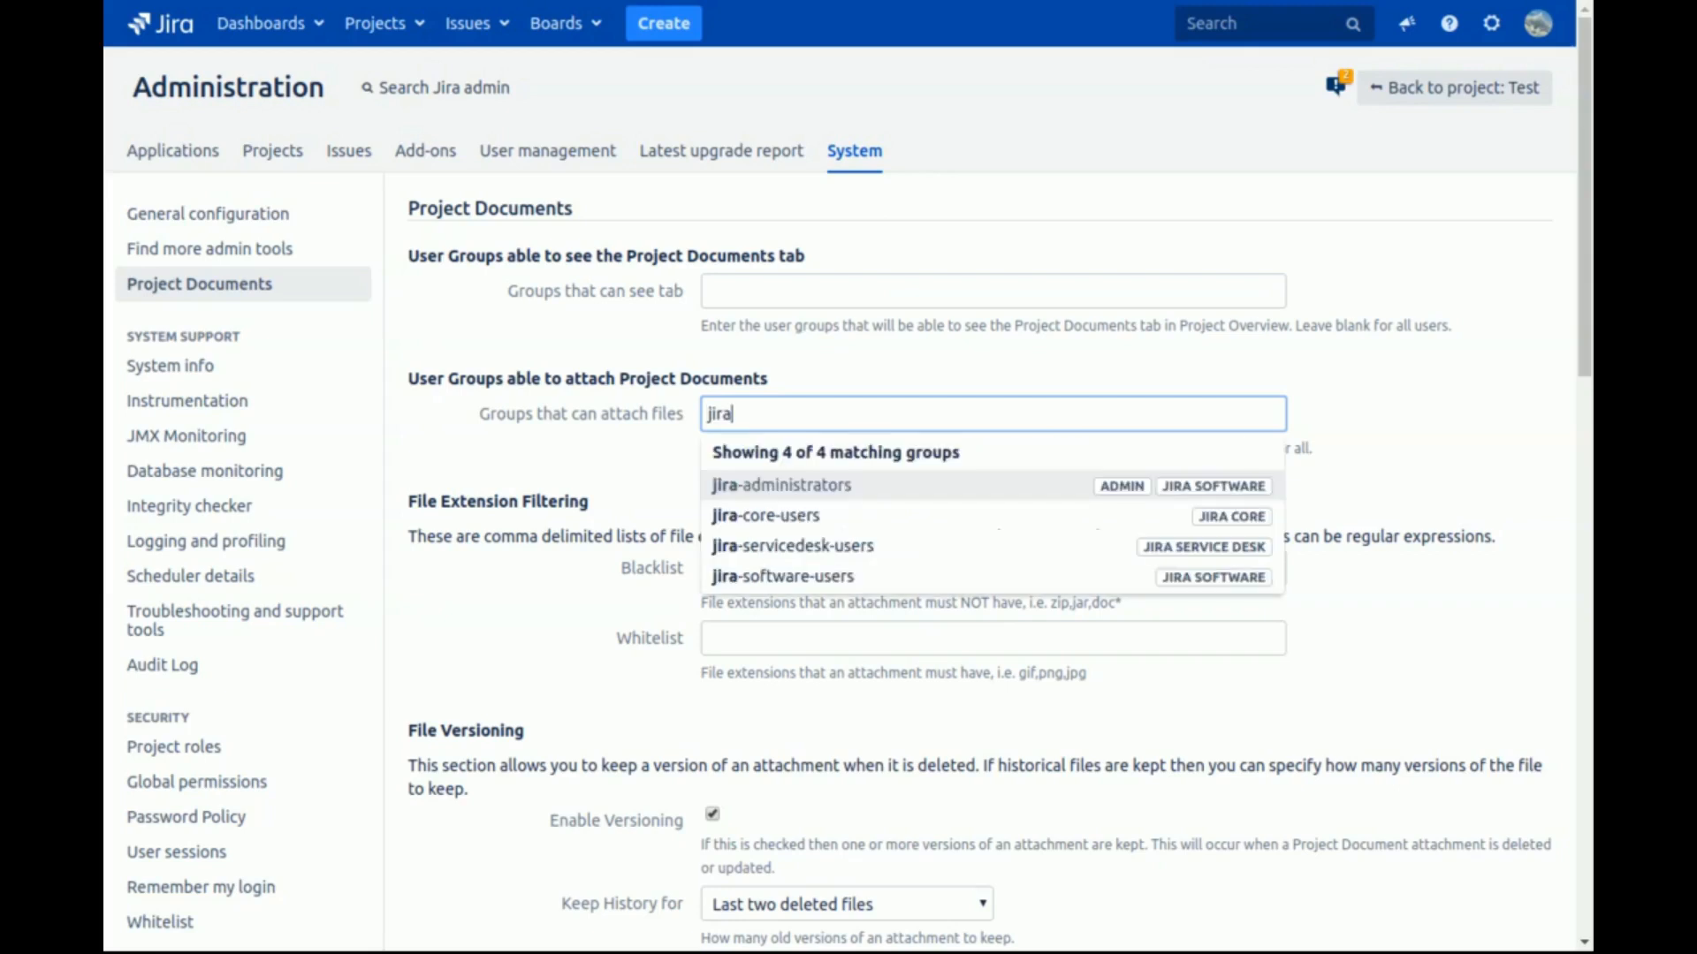
{"action": "key", "text": "Return"}
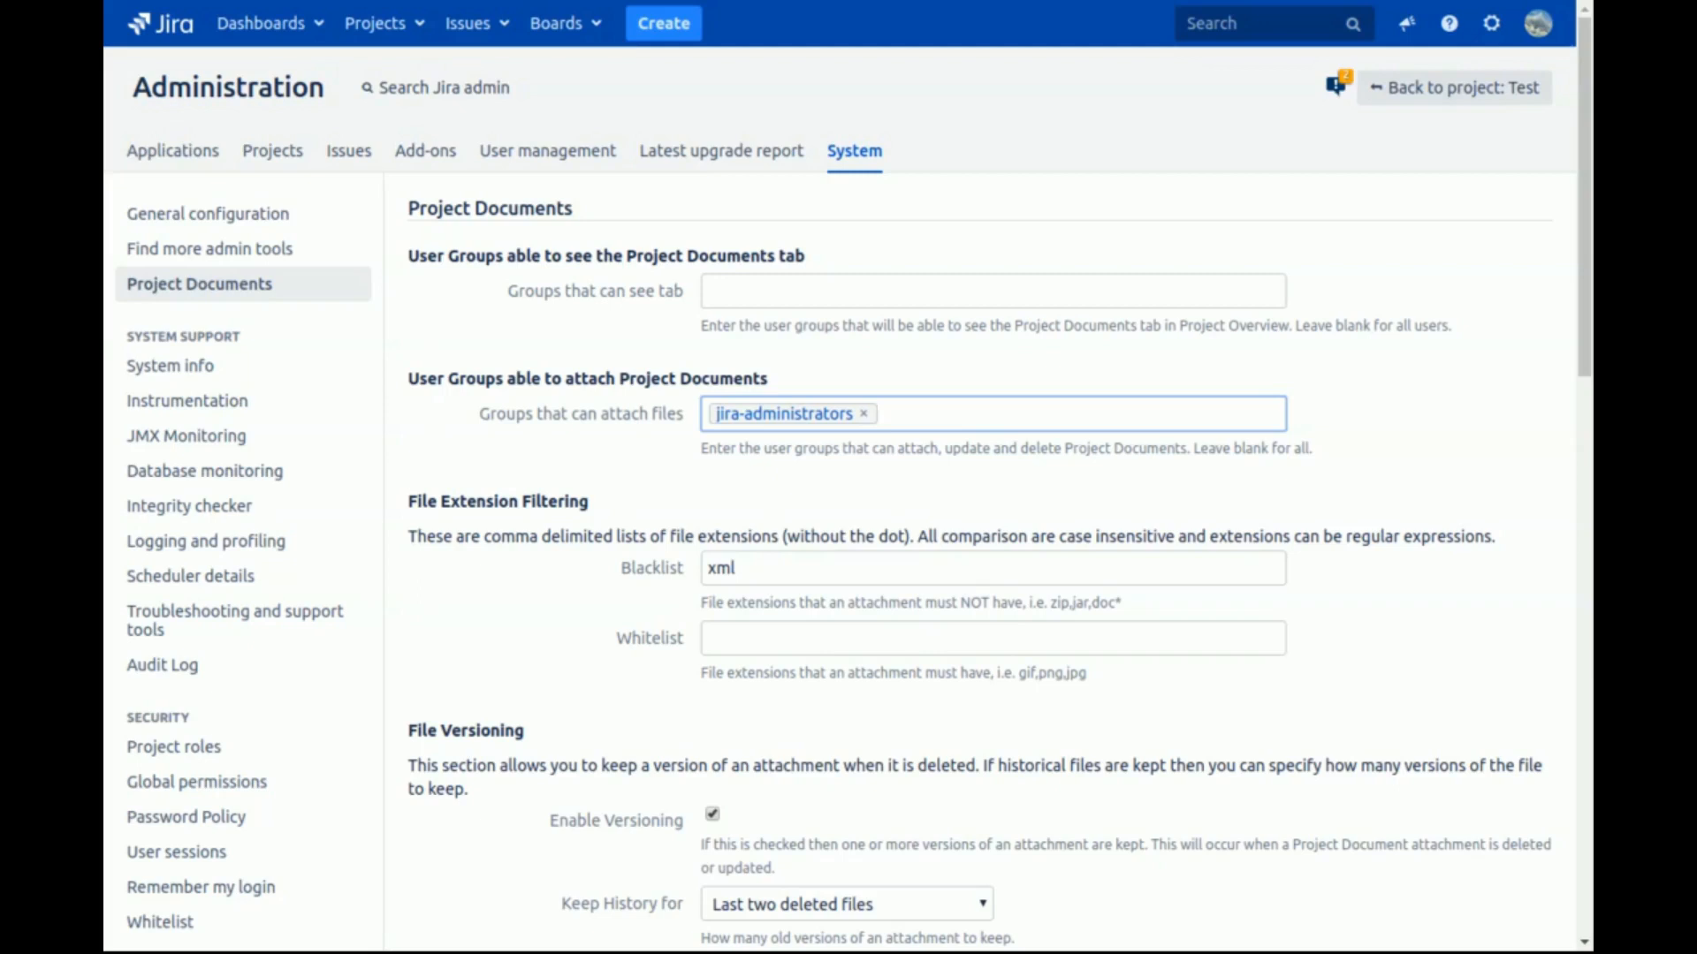
Step: Try adding zip to the blacklisted file extensions after xml, and remove it again
{"action": "scroll", "coordinate": [704, 369], "scroll_direction": "down", "scroll_amount": 3}
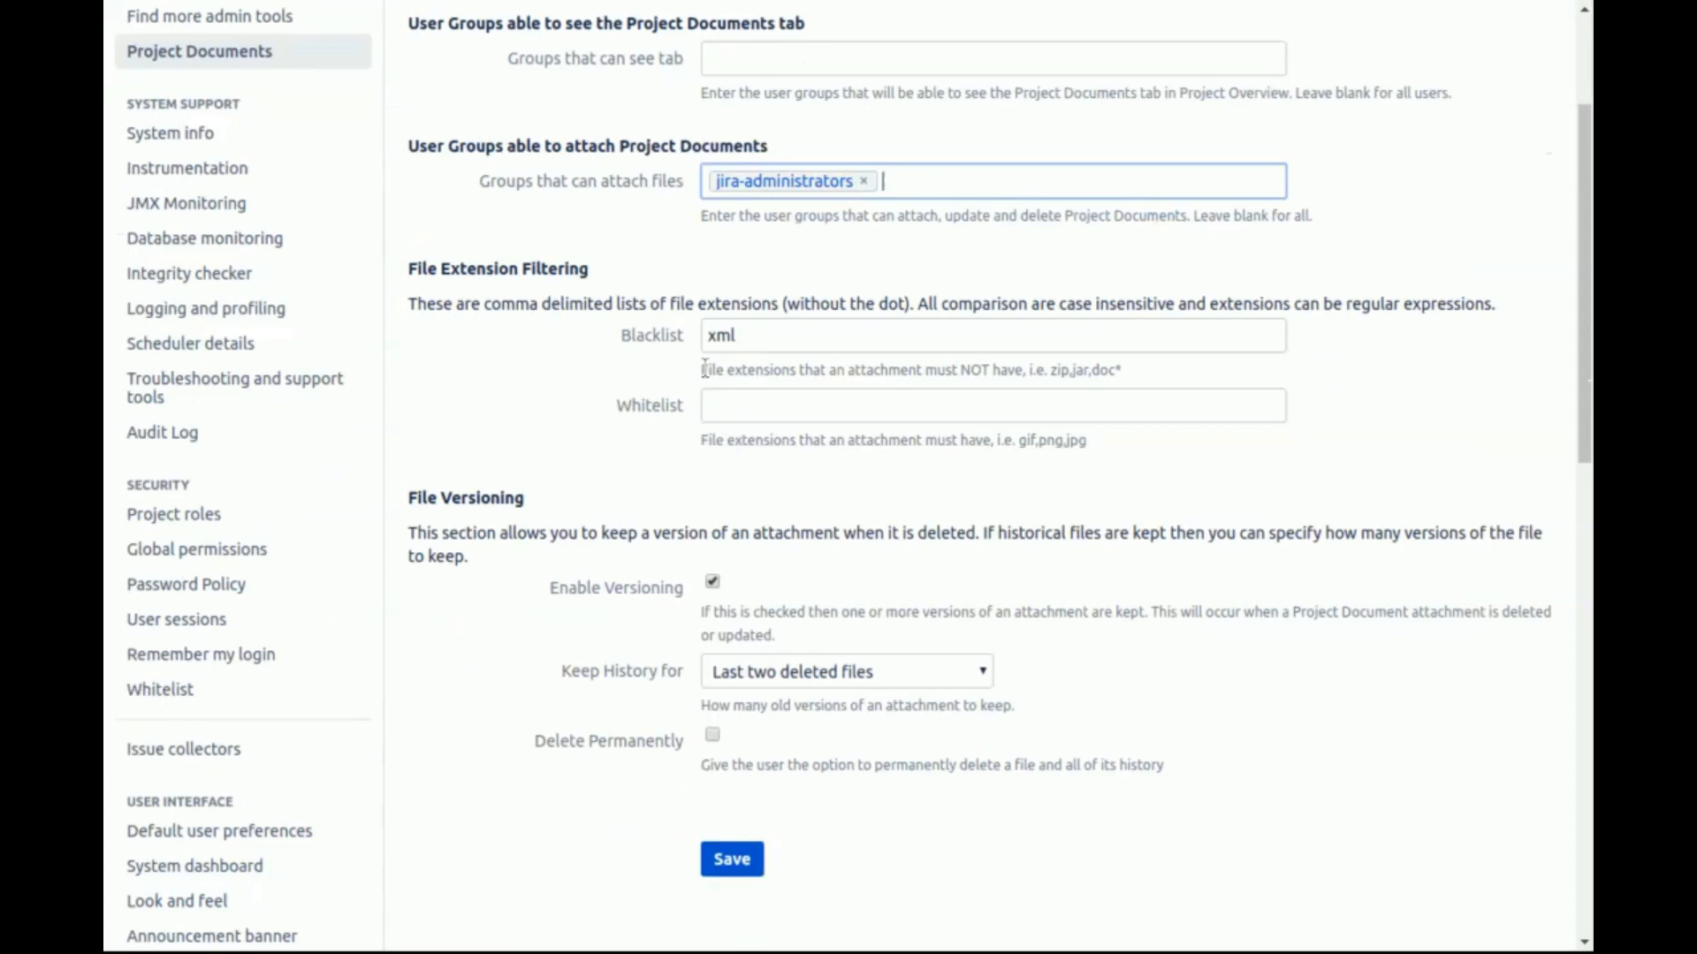
{"action": "scroll", "coordinate": [704, 369], "scroll_direction": "down", "scroll_amount": 1}
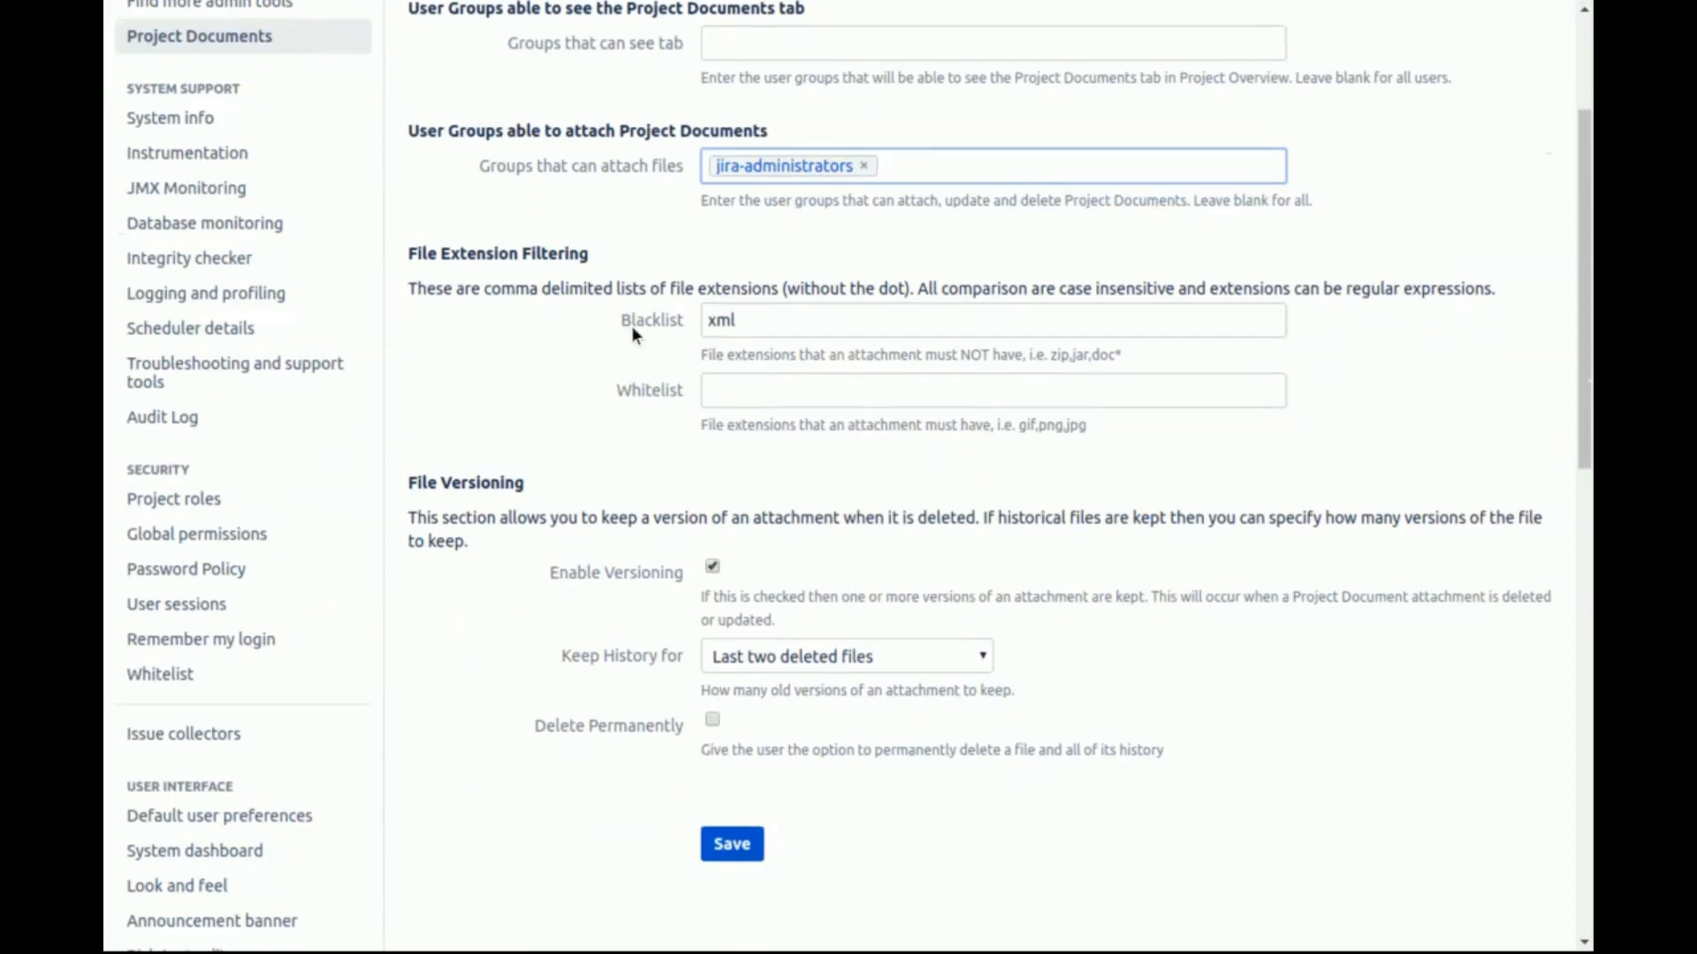
{"action": "double_click", "coordinate": [774, 328]}
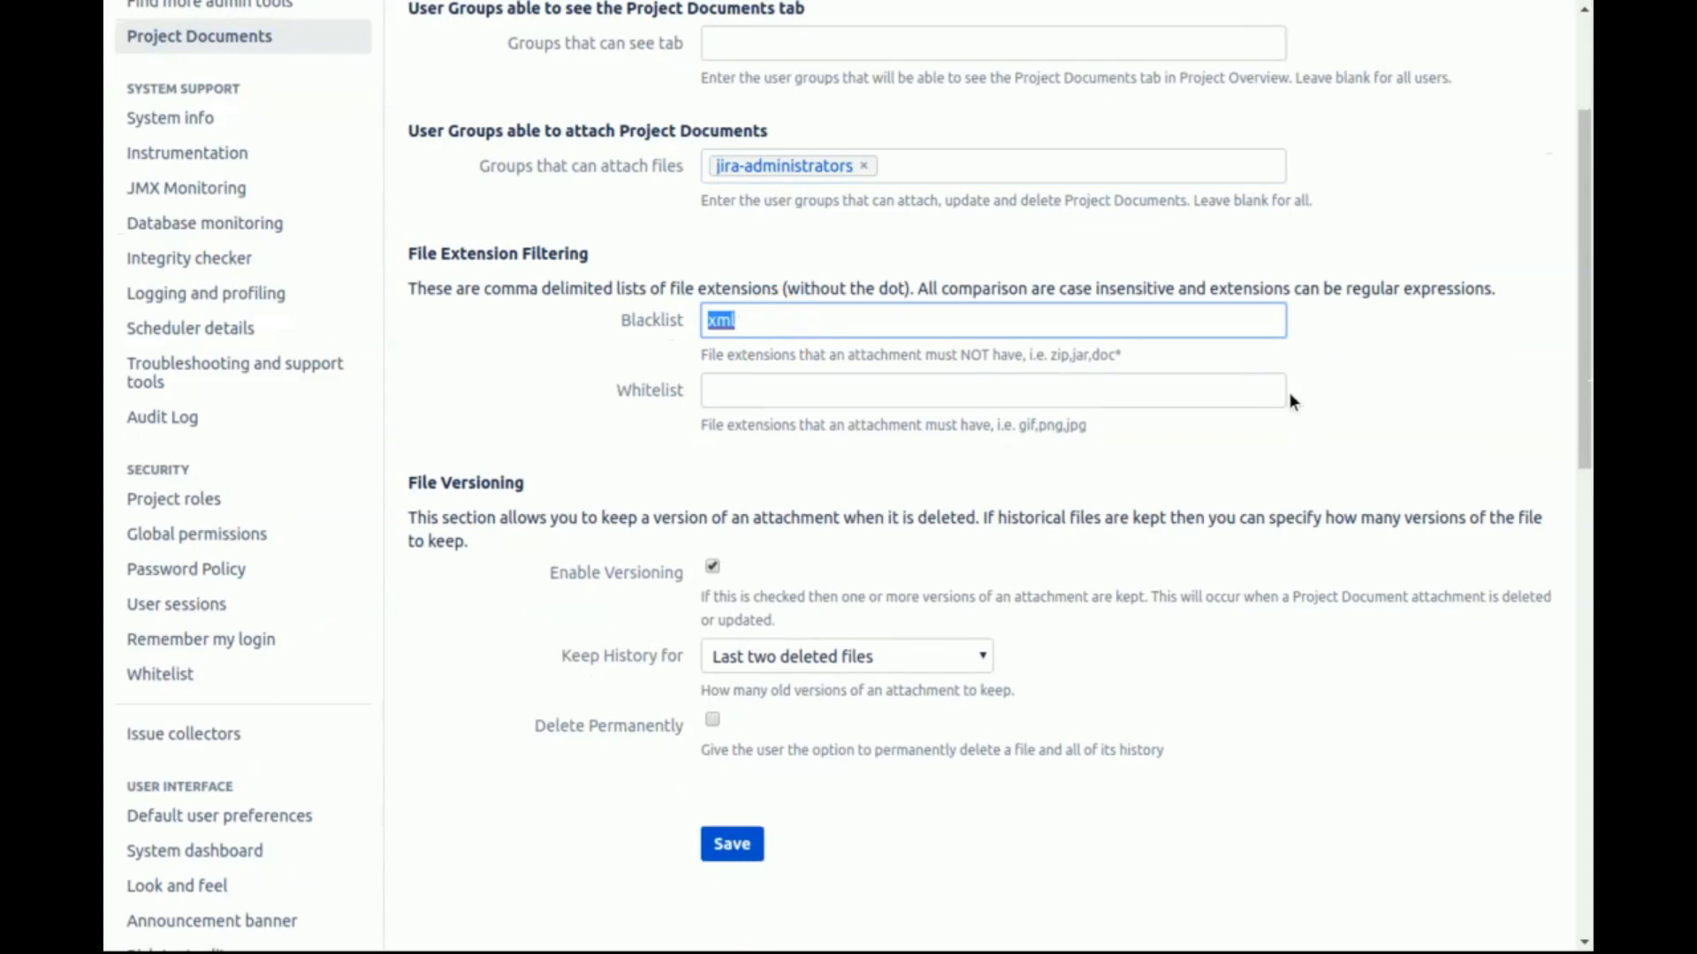
{"action": "left_click", "coordinate": [1150, 318]}
{"action": "type", "text": ",zip"}
{"action": "key", "text": "BackSpace"}
{"action": "key", "text": "BackSpace"}
{"action": "key", "text": "BackSpace"}
{"action": "key", "text": "BackSpace"}
Step: Review the File Versioning settings for enabling versioning, keeping history and permanent deletion
{"action": "left_click", "coordinate": [660, 562]}
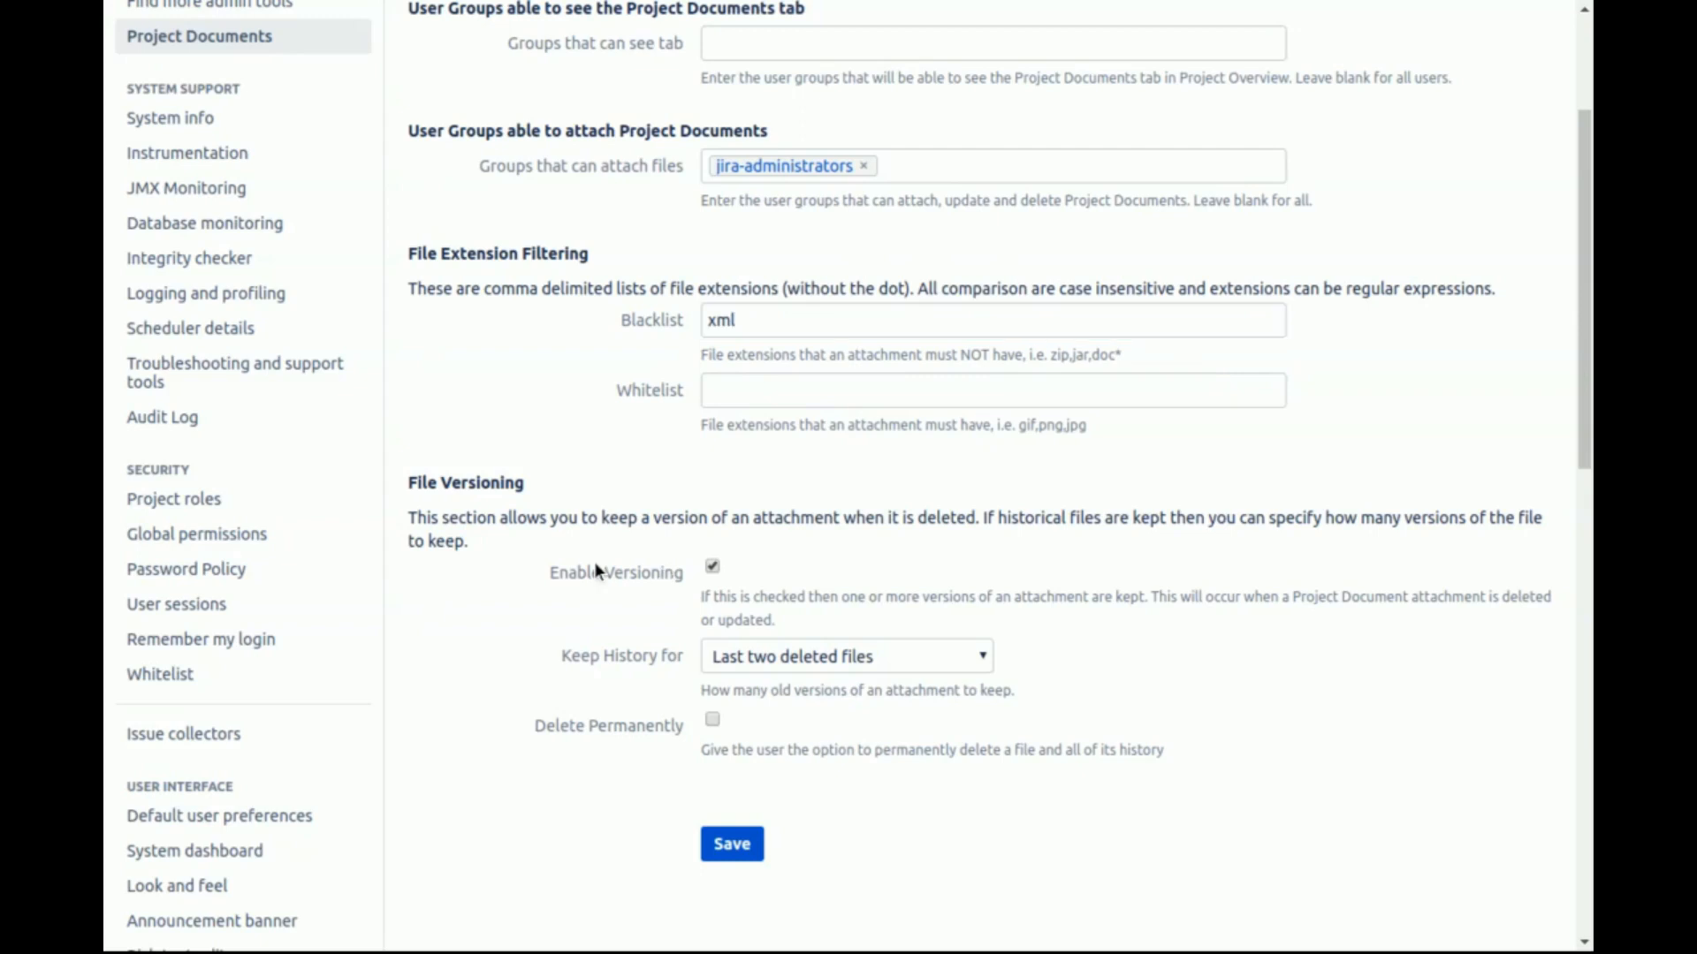
{"action": "scroll", "coordinate": [588, 566], "scroll_direction": "down", "scroll_amount": 1}
{"action": "scroll", "coordinate": [621, 469], "scroll_direction": "down", "scroll_amount": 3}
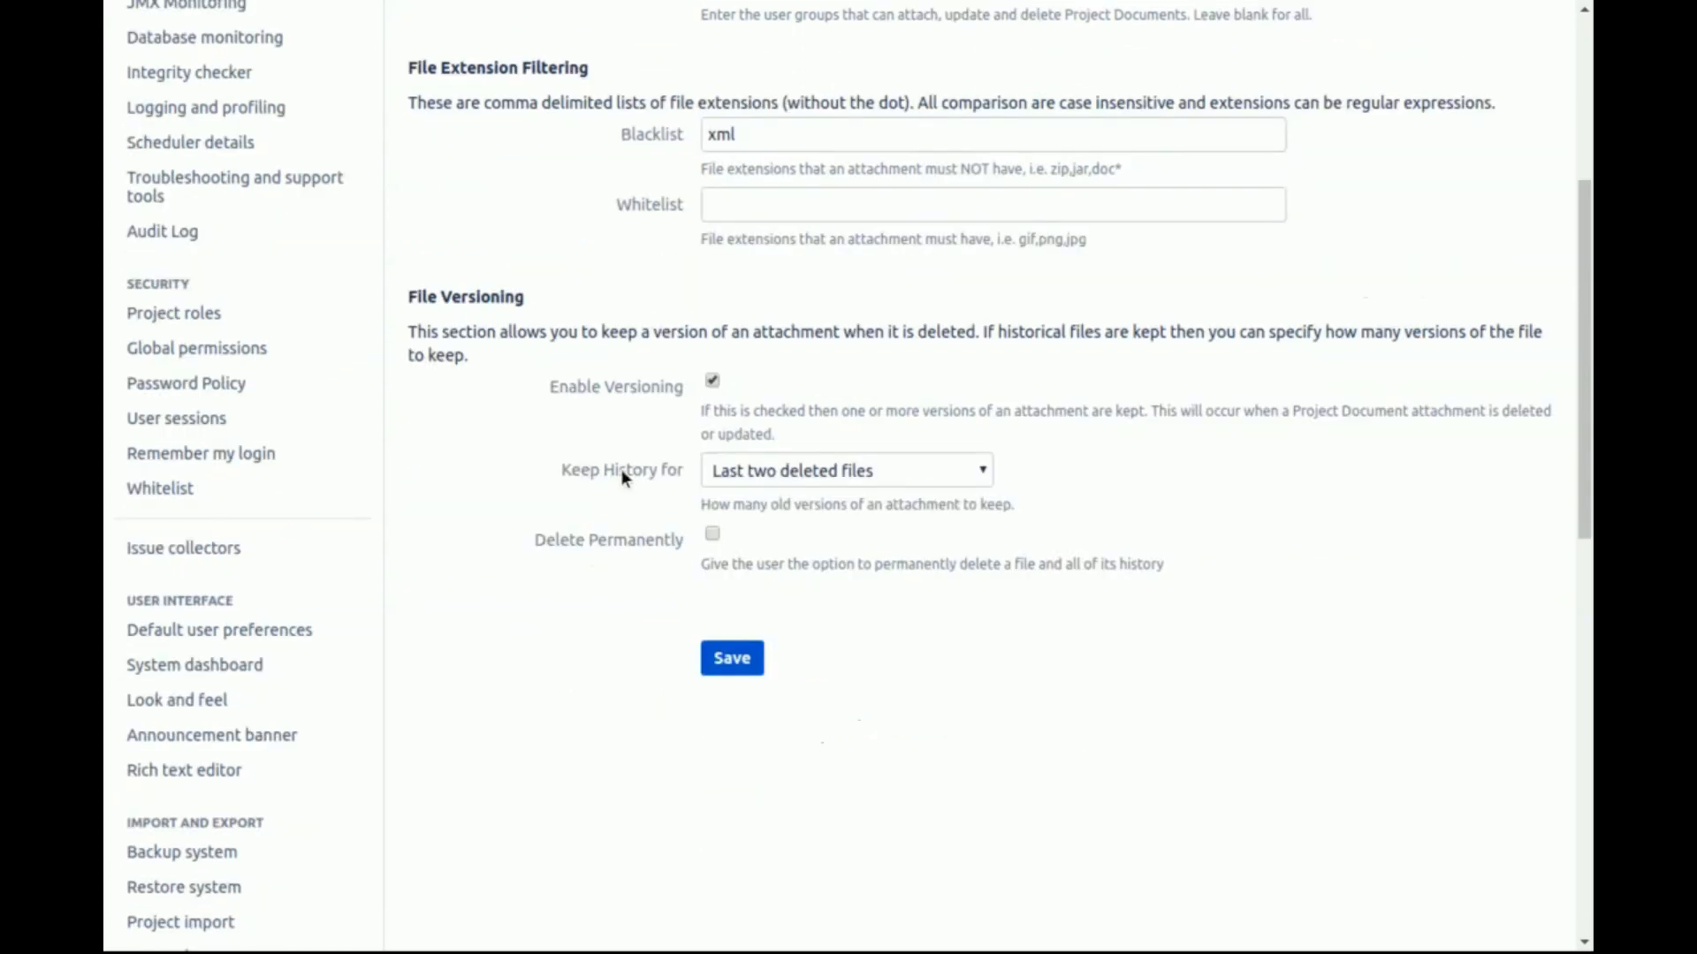
{"action": "left_click", "coordinate": [710, 384]}
{"action": "left_click", "coordinate": [787, 480]}
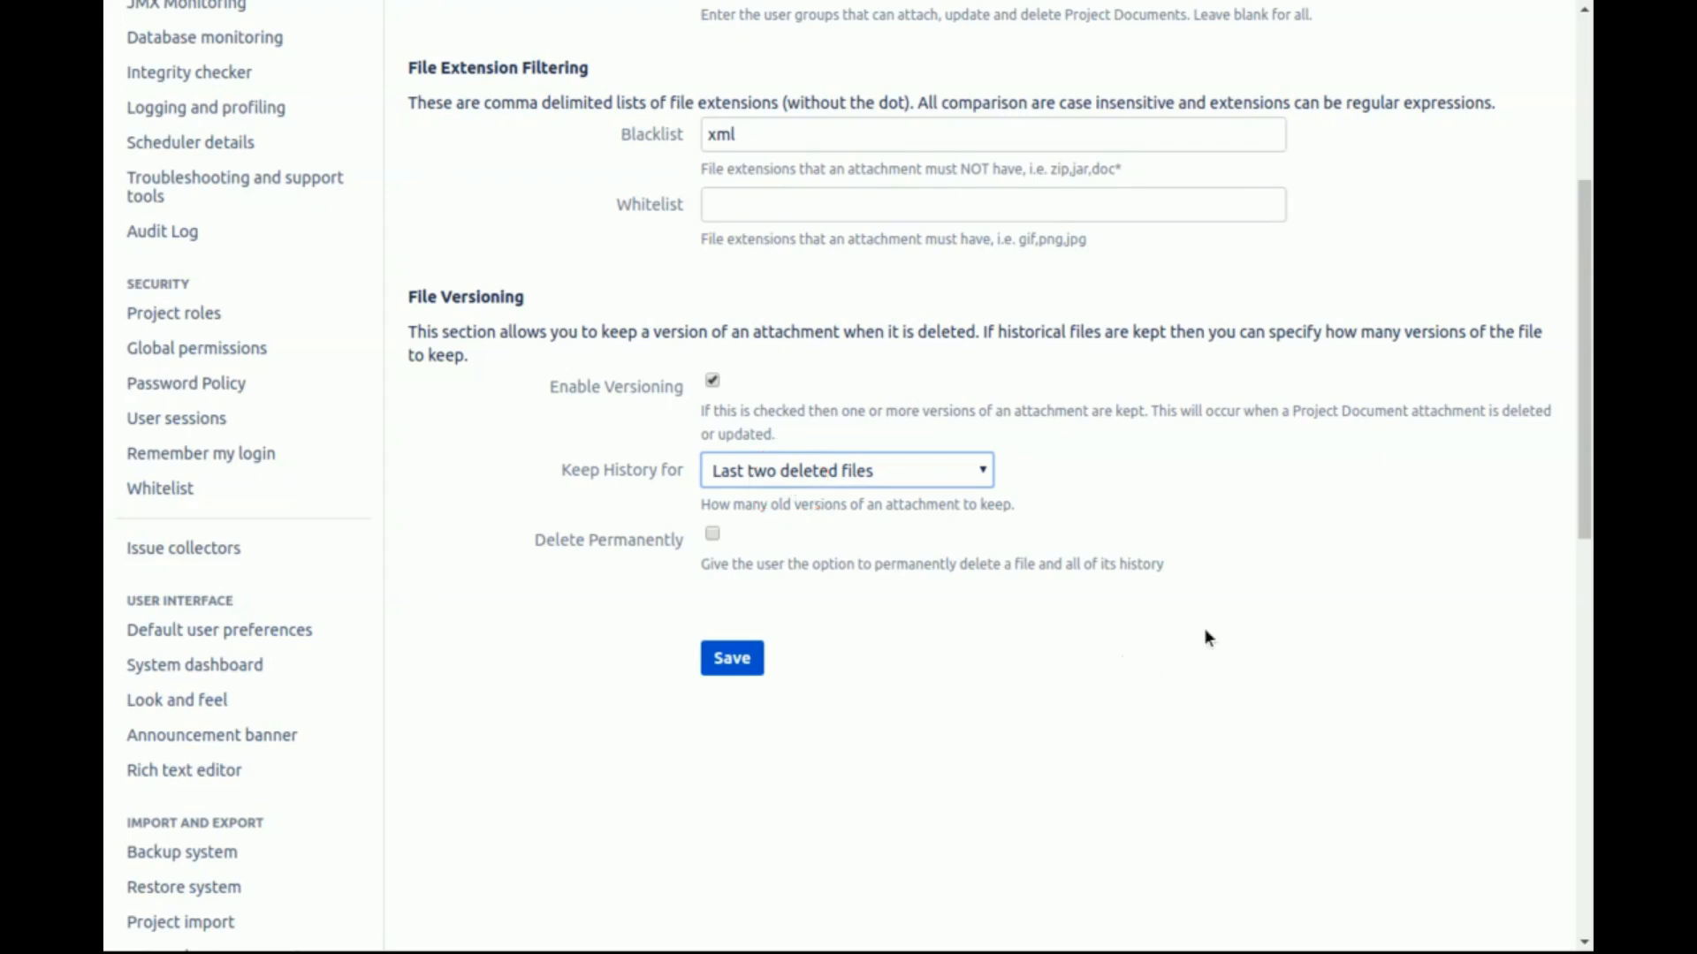
{"action": "left_click", "coordinate": [628, 542]}
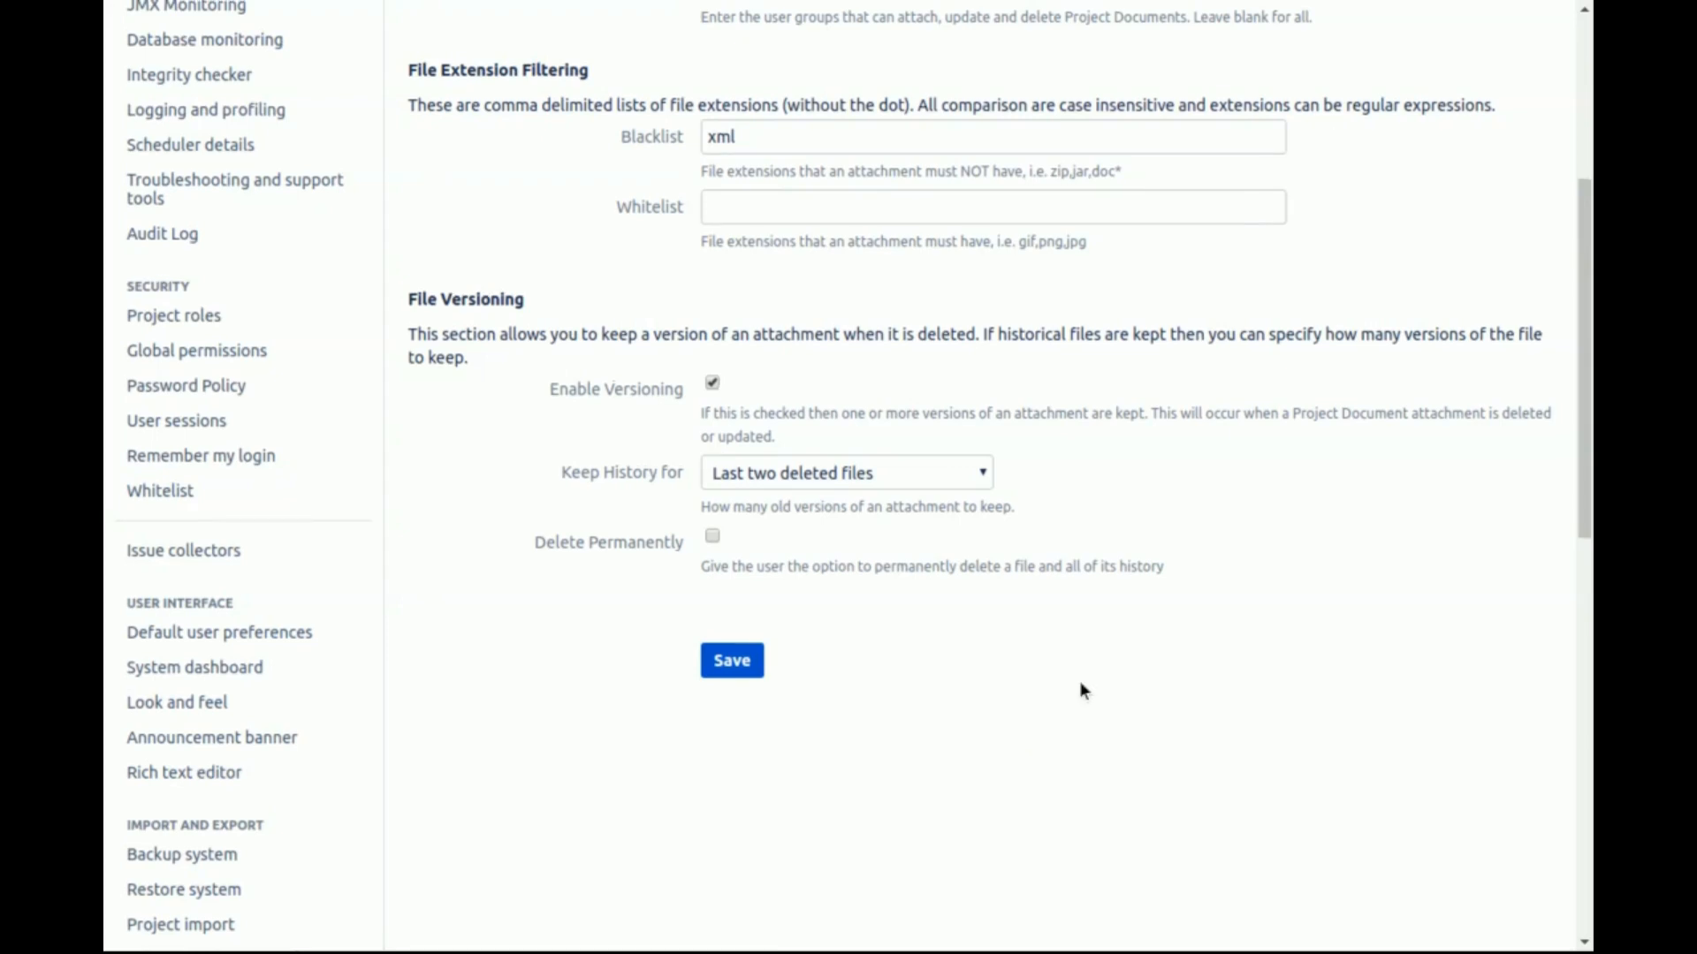
{"action": "scroll", "coordinate": [1084, 689], "scroll_direction": "up", "scroll_amount": 5}
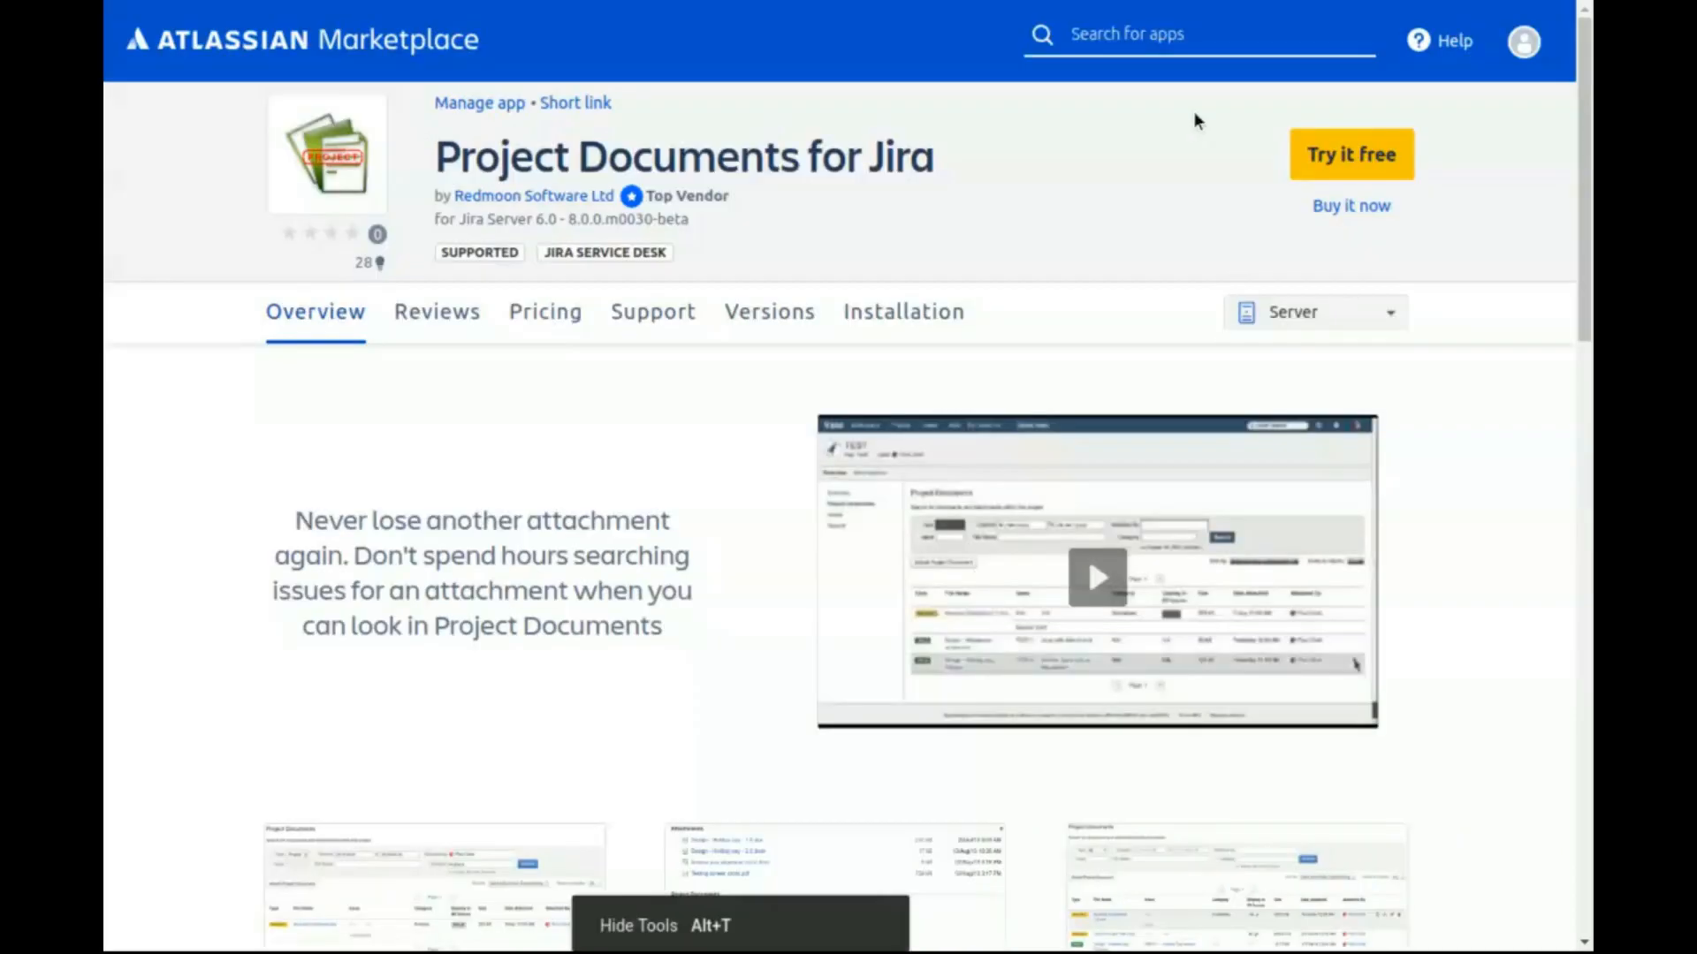